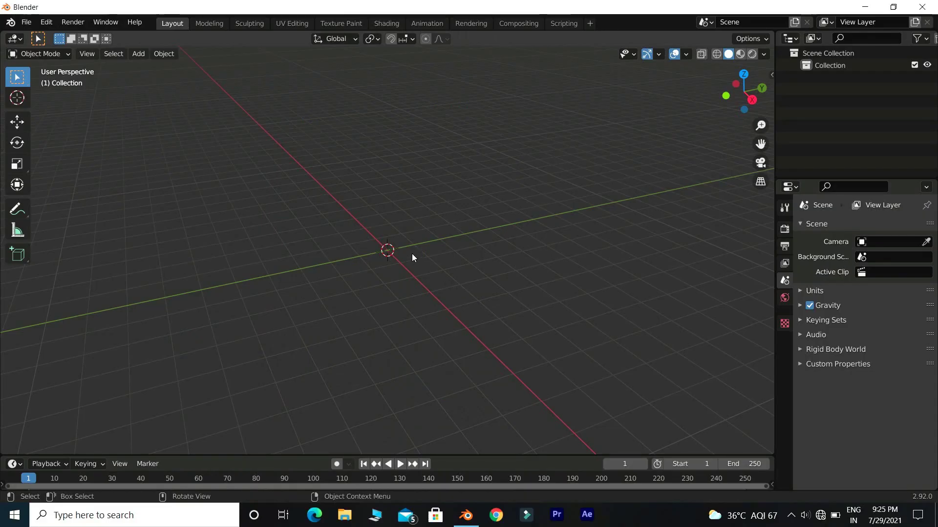
Step: Add a cube mesh at the world origin
middle_click_drag(412, 253, 419, 232)
key("shift+a")
mouse_move(383, 225)
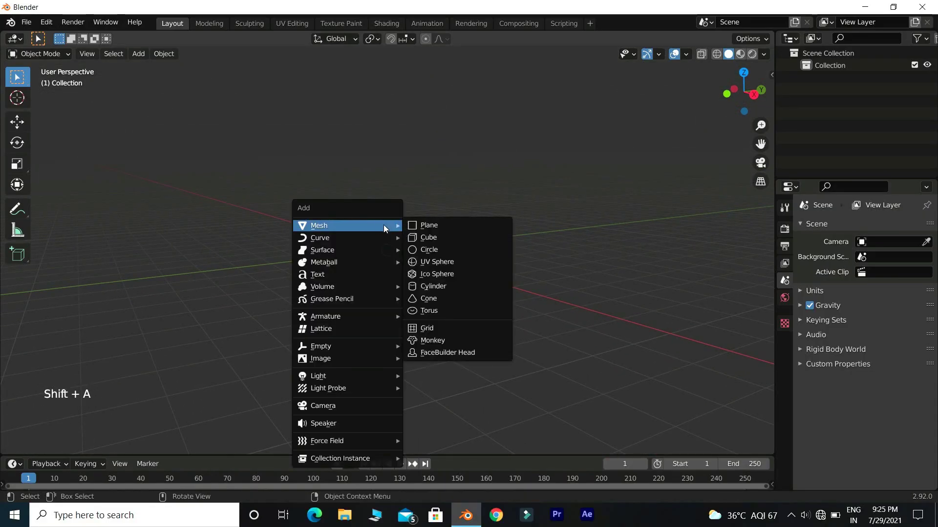
left_click(414, 232)
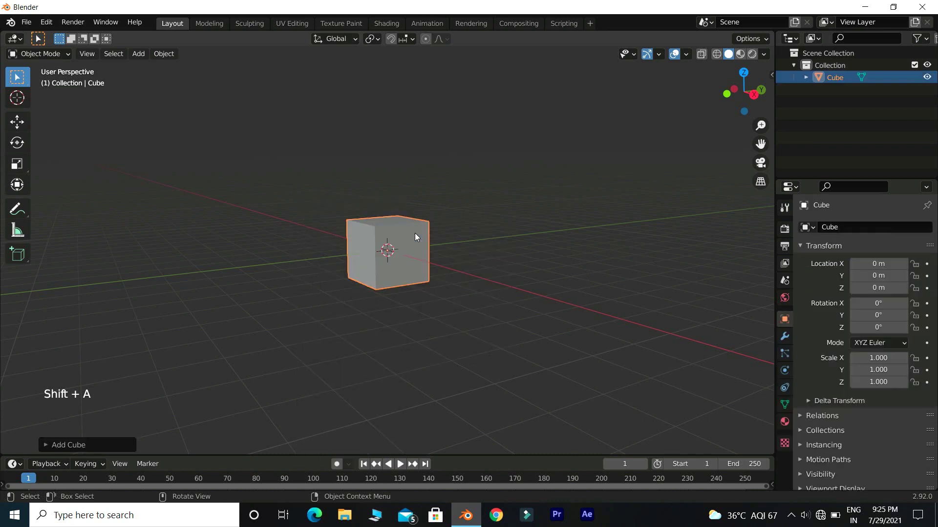
middle_click_drag(370, 286, 405, 259, "ctrl")
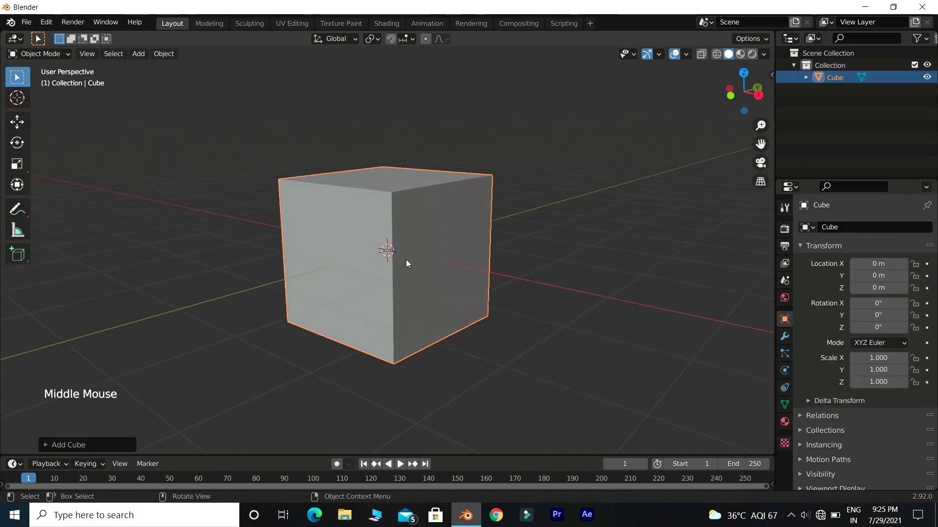
Step: Give the cube a Subdivision Surface modifier with 3 viewport levels and apply it to the mesh
left_click(785, 335)
left_click(832, 227)
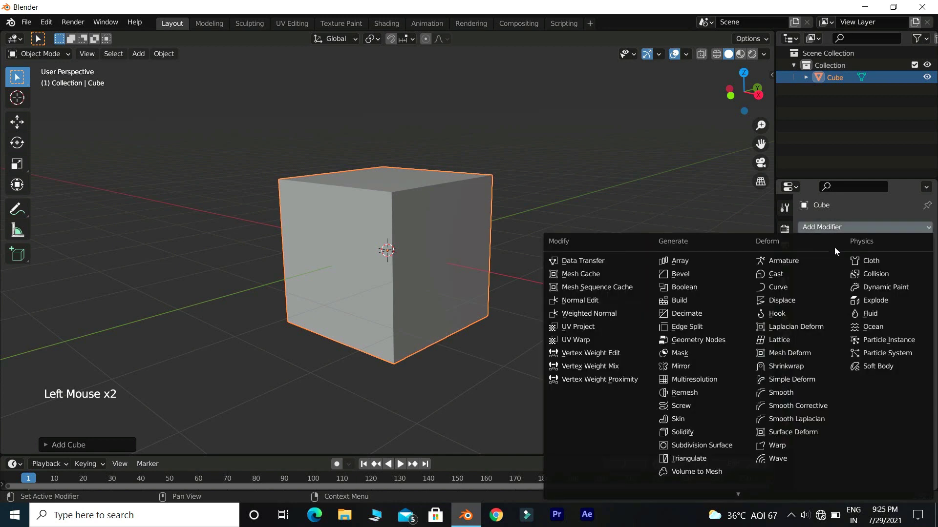
left_click(710, 446)
middle_click_drag(401, 326, 409, 244, "ctrl")
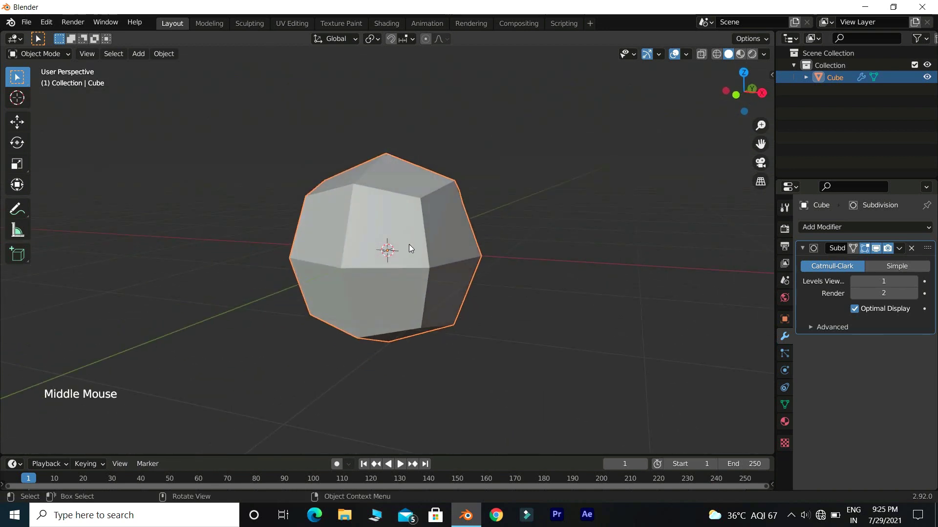
left_click(911, 283)
left_click(912, 286)
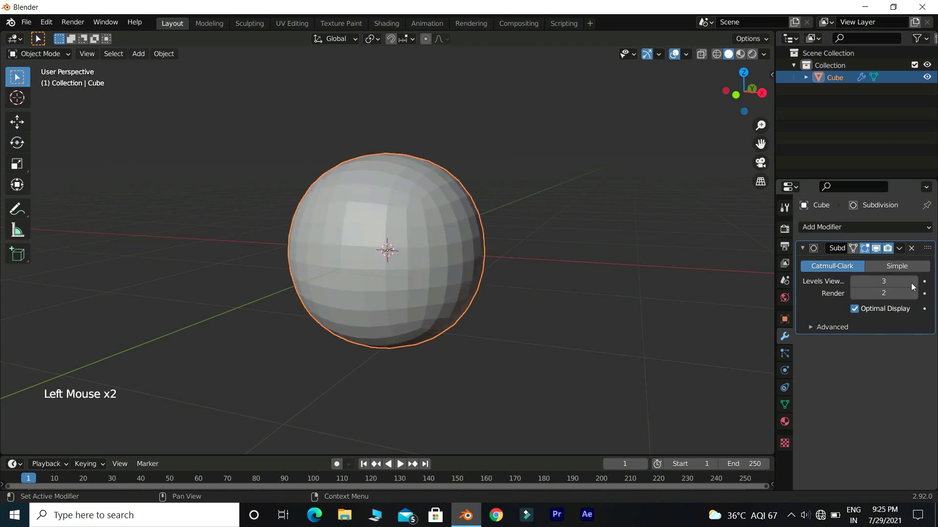
left_click(900, 248)
left_click(866, 263)
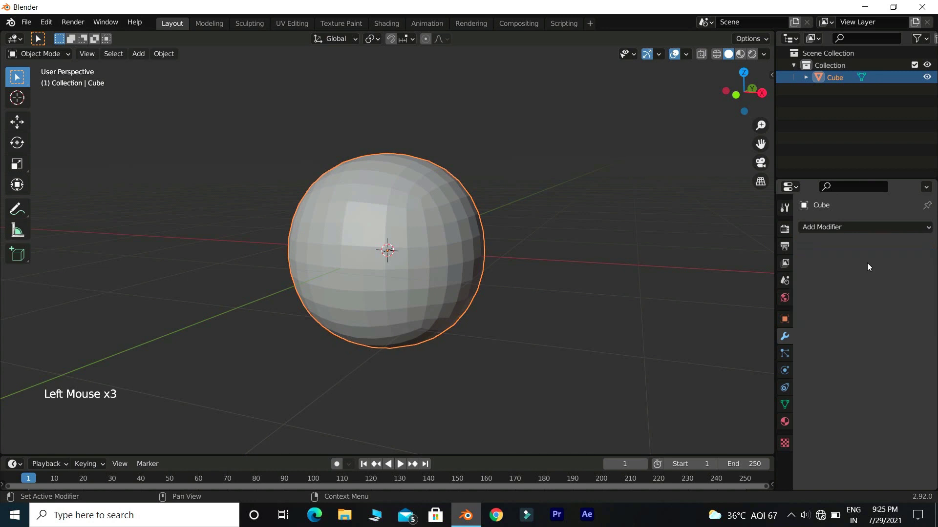
Step: UV-map the whole rounded mesh with Sphere Projection
middle_click_drag(408, 267, 415, 268)
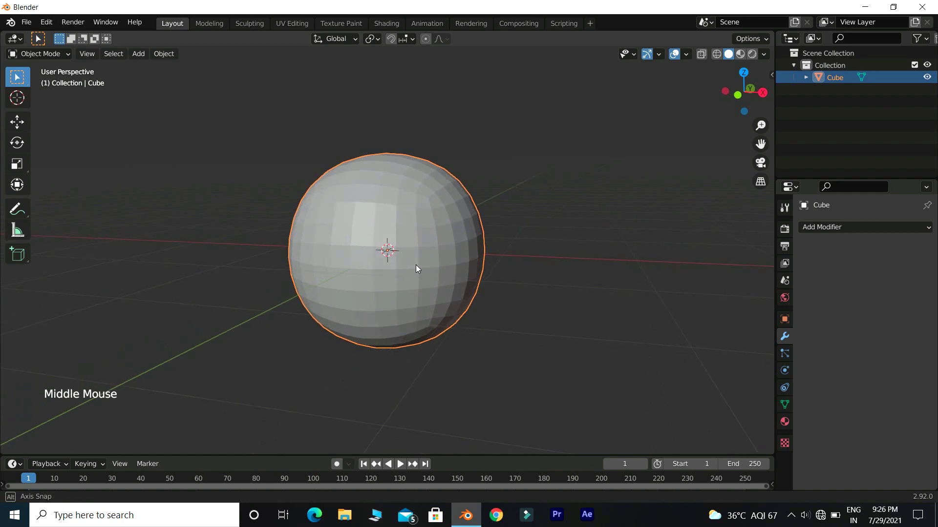
key("Tab")
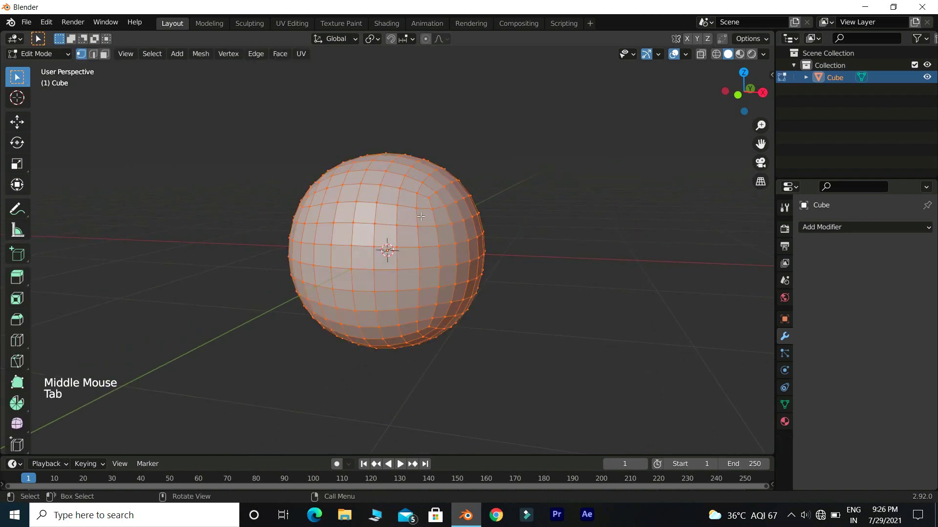
key("u")
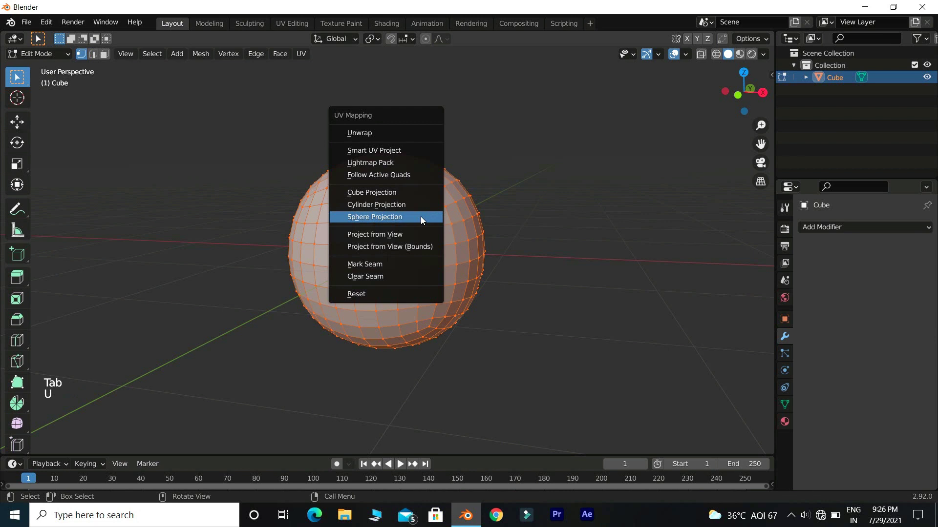
left_click(388, 218)
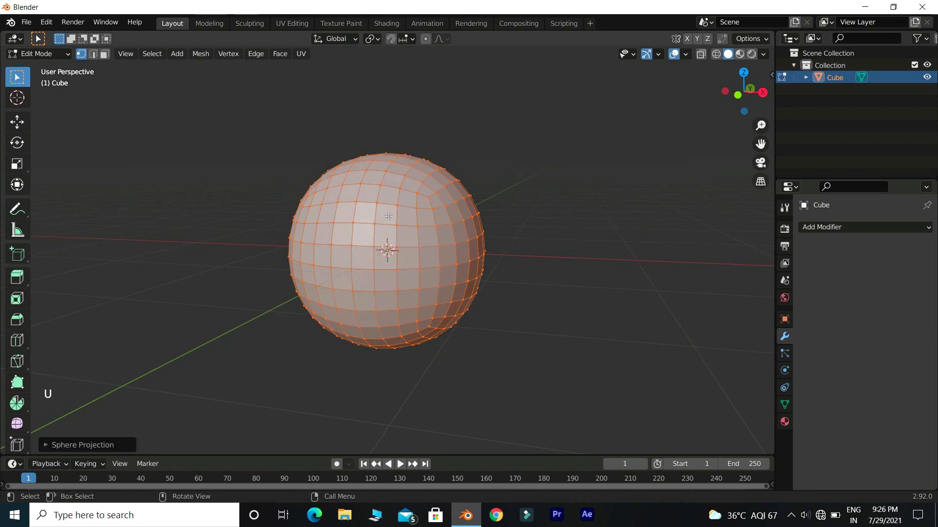
key("Tab")
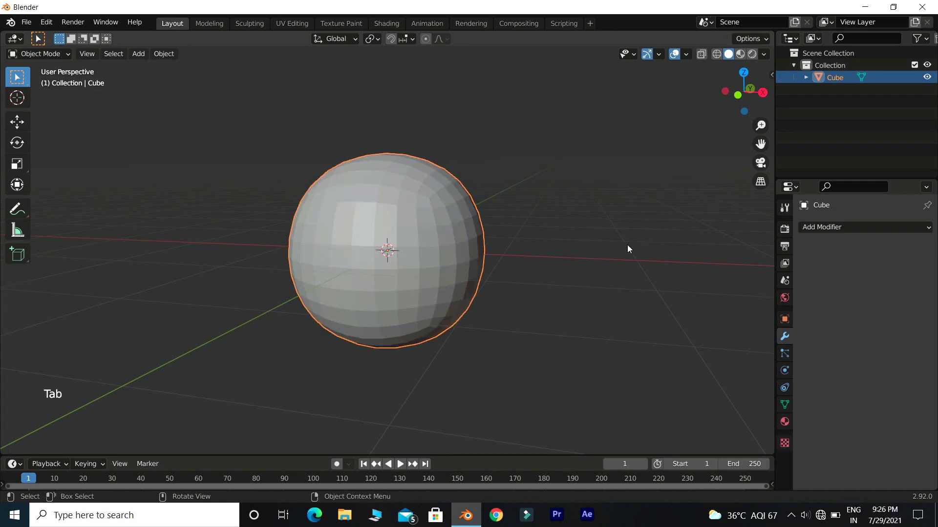
Step: Add a new Subdivision Surface modifier to the ball with 2 viewport levels
left_click(812, 231)
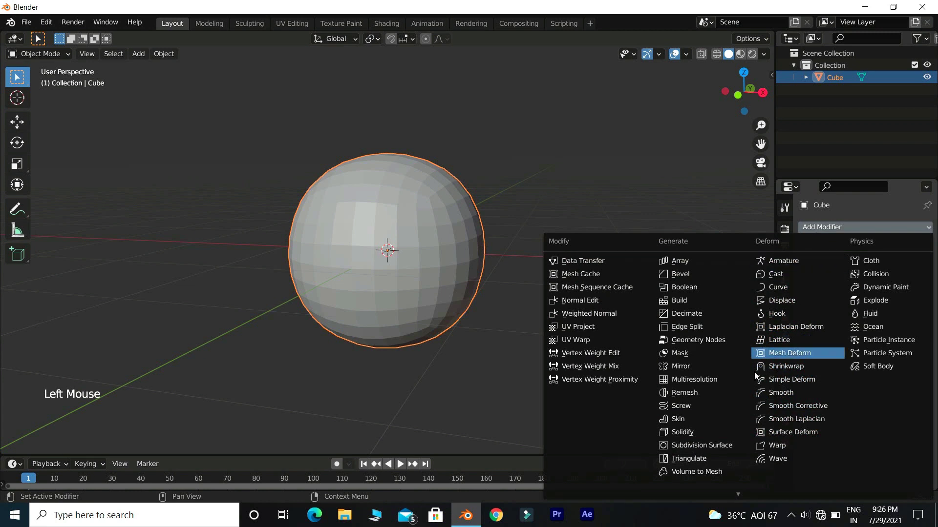
left_click(701, 444)
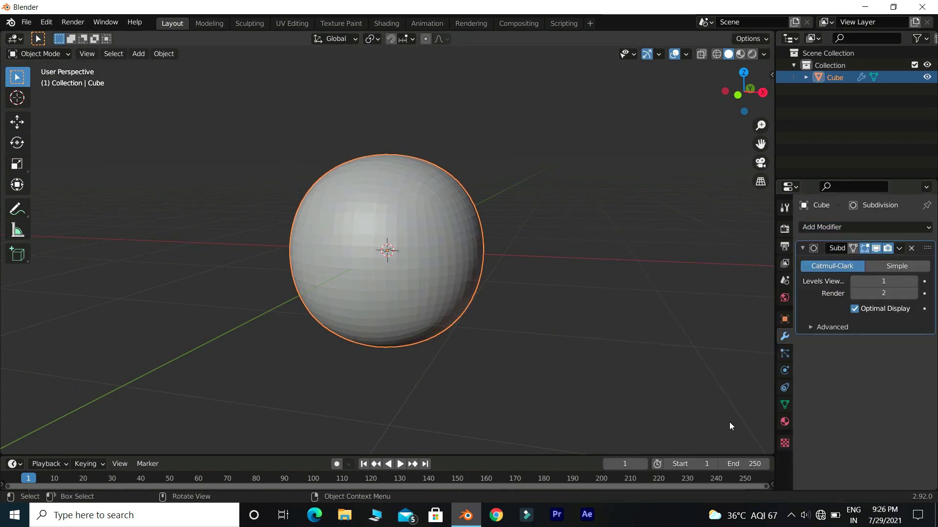
left_click(914, 281)
middle_click_drag(397, 295, 411, 224, "ctrl")
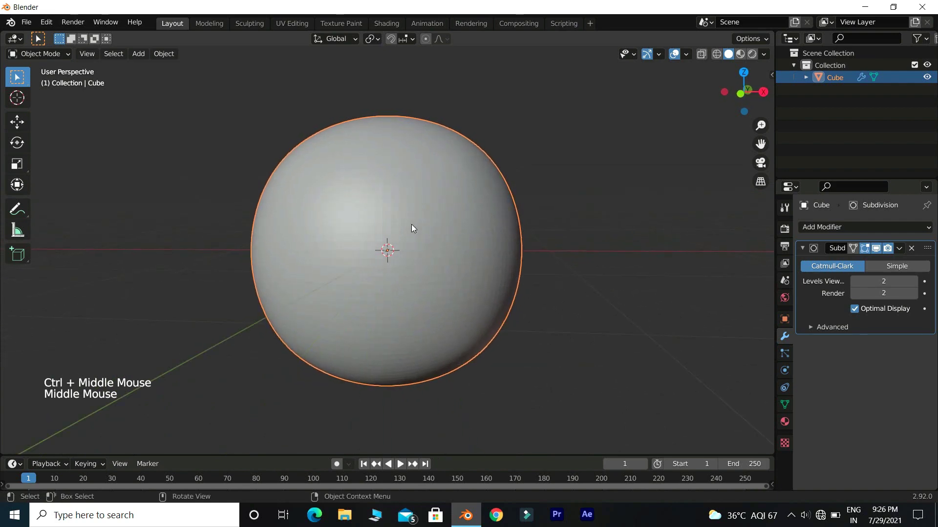
Step: Apply Shade Smooth to the ball
right_click(439, 189)
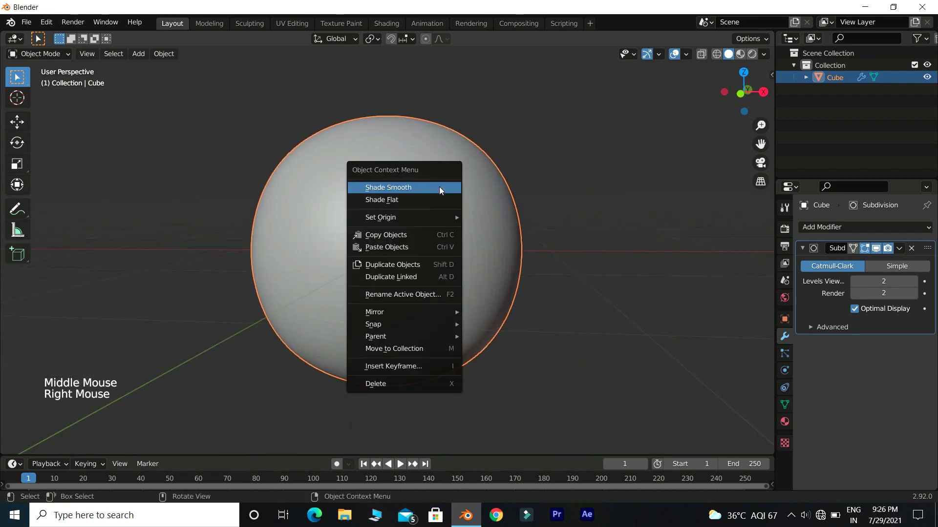
left_click(410, 189)
middle_click_drag(465, 226, 449, 245)
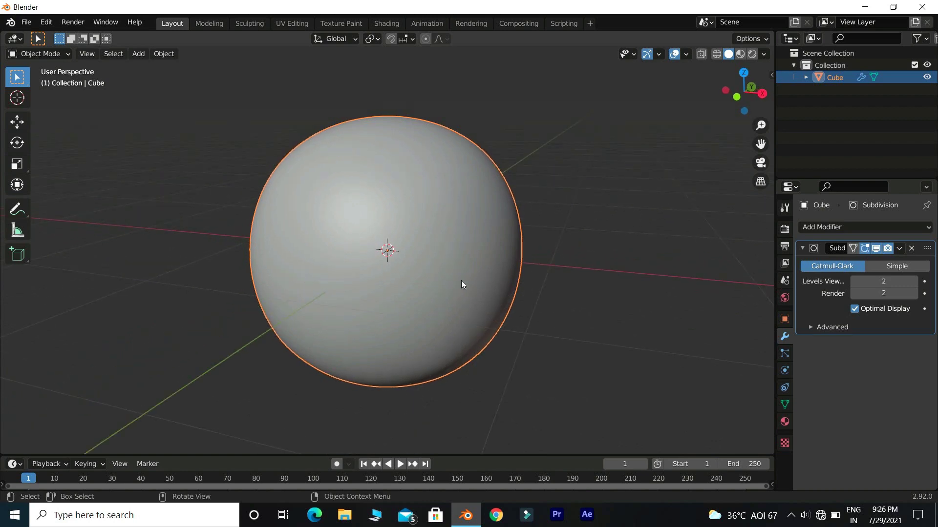
Step: Add a plane at the origin and scale it up uniformly to about 5 times its size as a floor
middle_click_drag(453, 209, 481, 285, "ctrl")
key("shift+a")
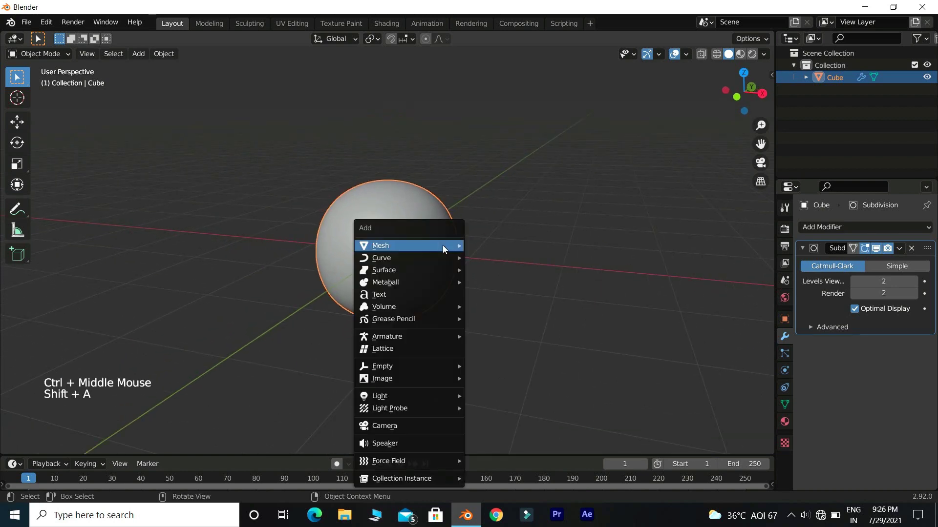
left_click(481, 245)
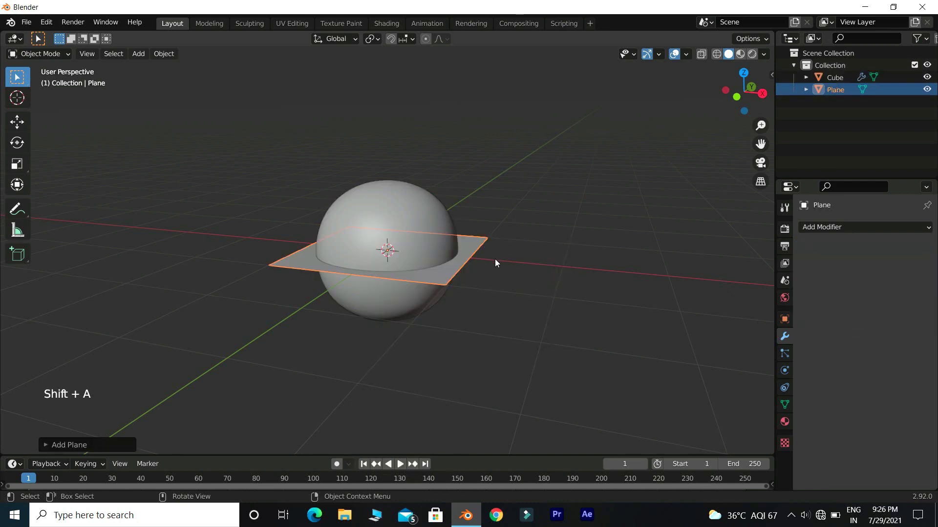
key("s")
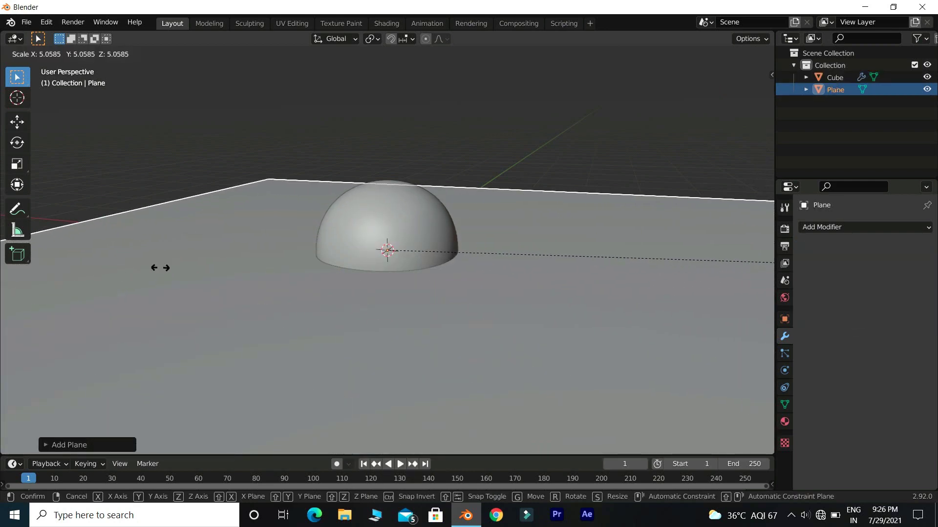
left_click(159, 269)
middle_click_drag(163, 244, 251, 289, "ctrl")
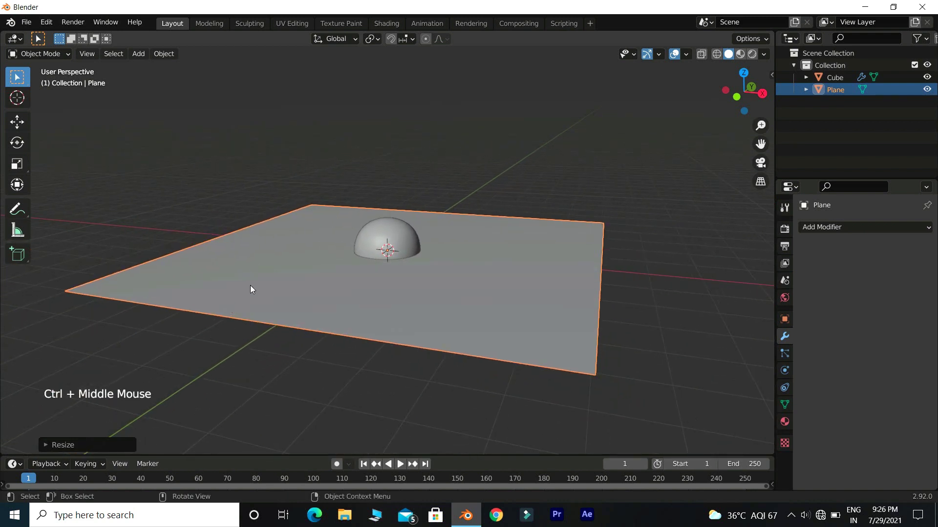
Step: Raise the ball along the Z axis until it rests on top of the plane
left_click(375, 245)
key("g")
key("z")
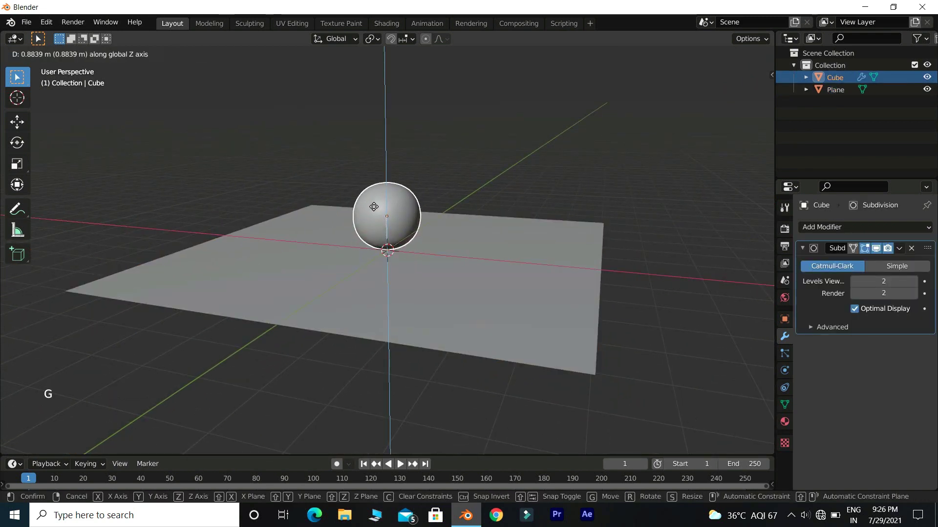
left_click(374, 203)
Step: Extrude the plane's edge on the negative X side straight up along Z into a tall backdrop wall
left_click(286, 270)
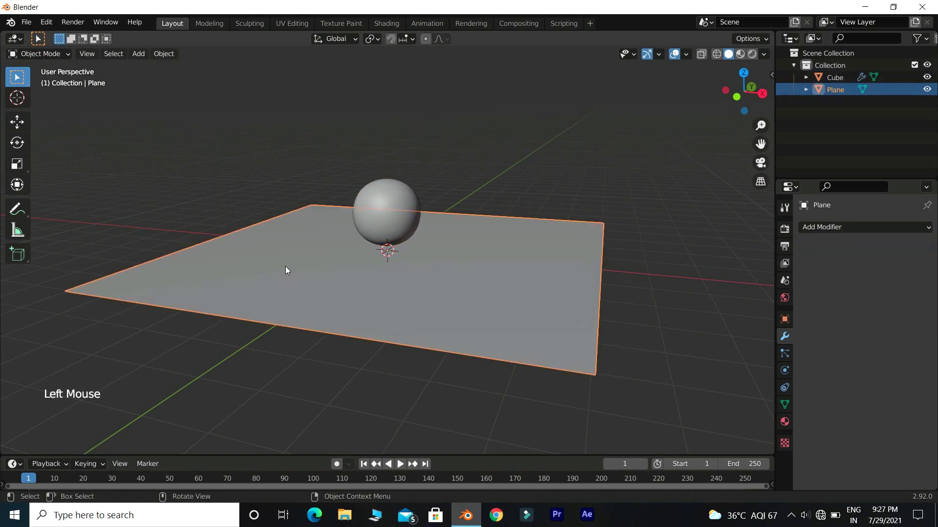
key("Tab")
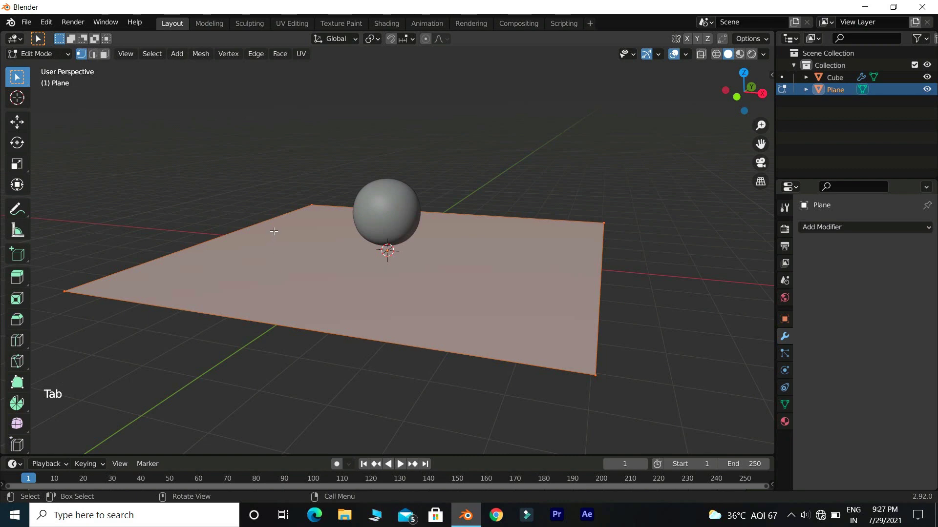
left_click_drag(302, 196, 318, 206)
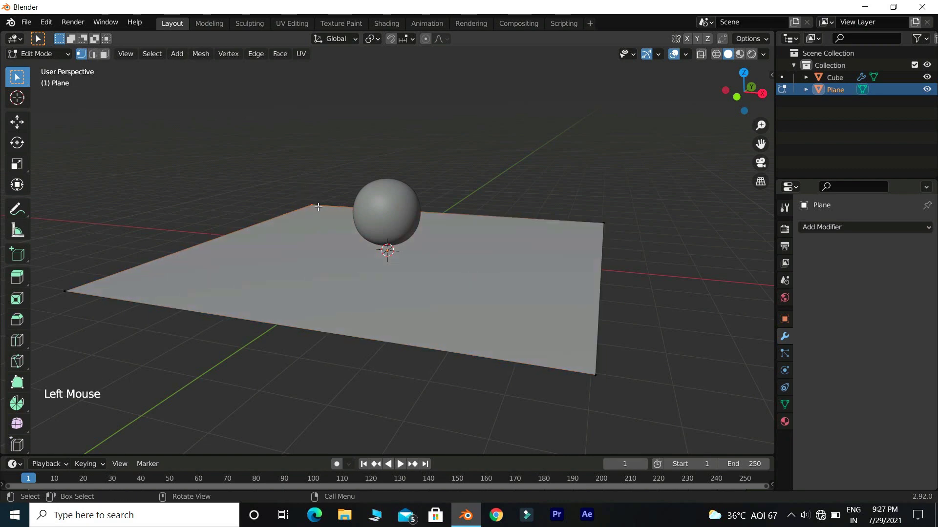
left_click_drag(48, 275, 103, 308)
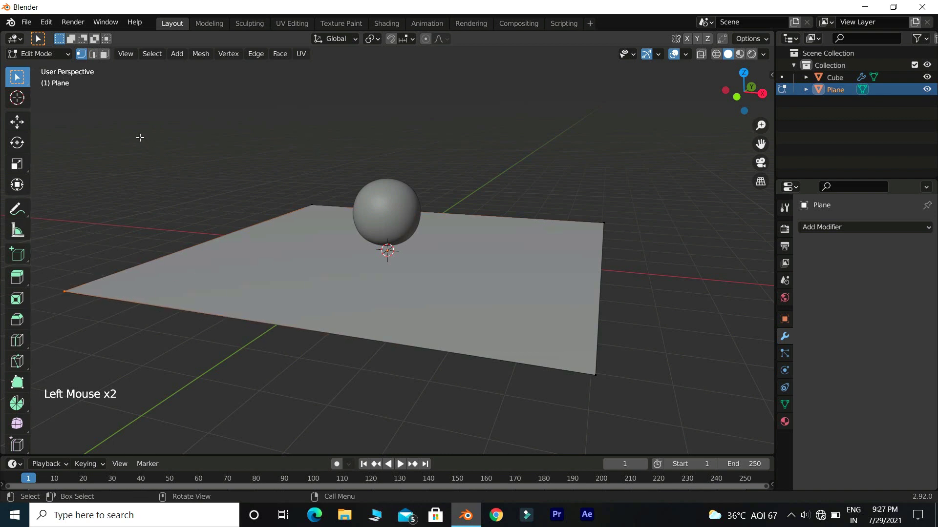
left_click(93, 54)
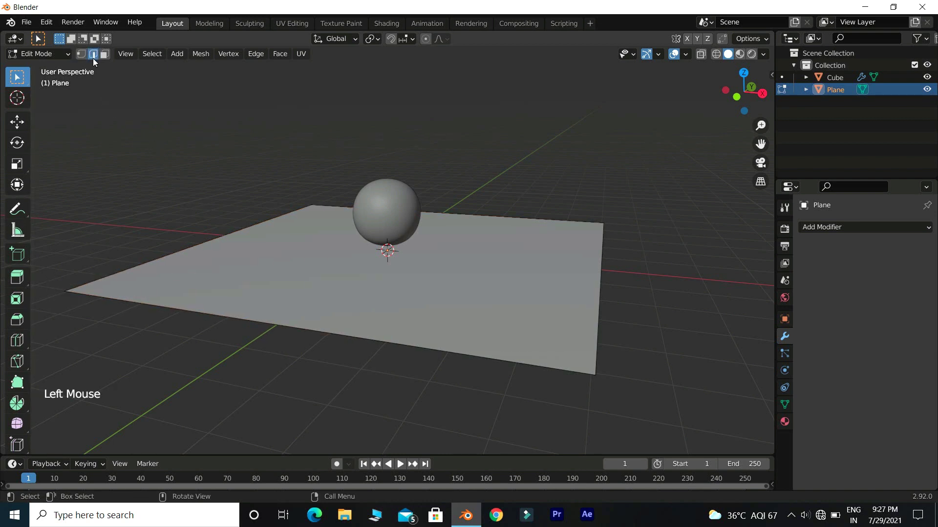
left_click(217, 236)
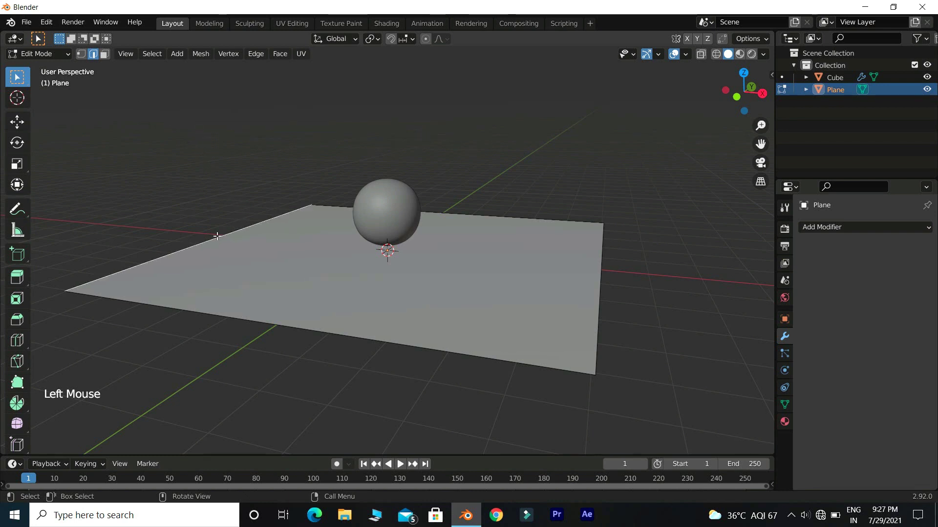
key("e")
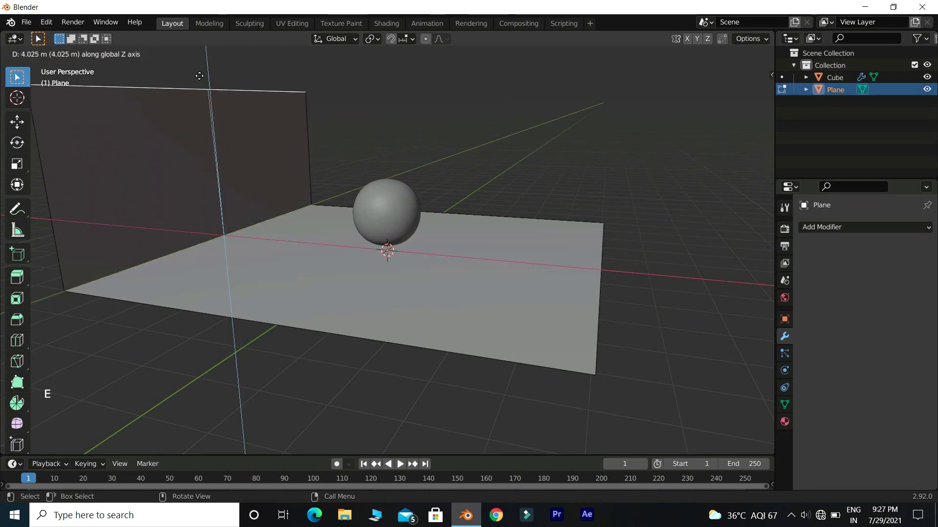
left_click(224, 343)
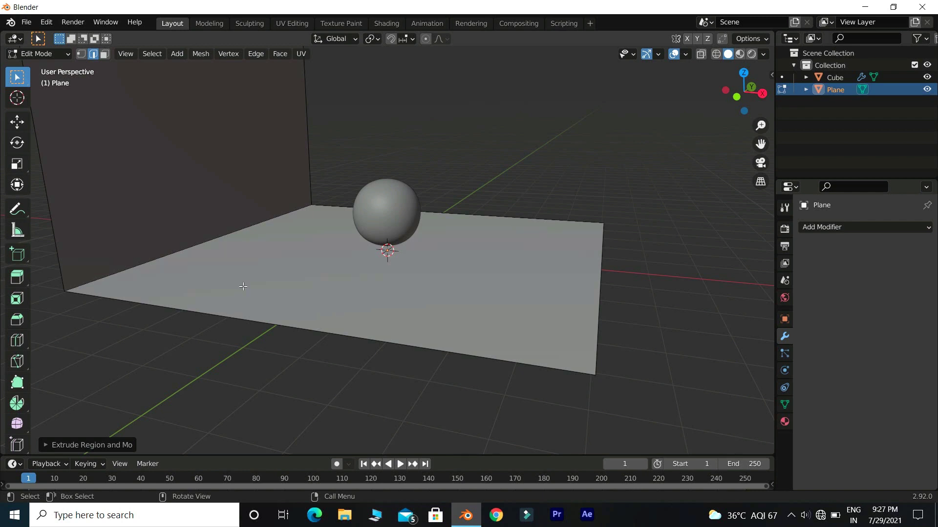
Step: Bevel the edge where the floor meets the wall into a wide, many-segment curve and return to Object Mode
left_click(208, 241)
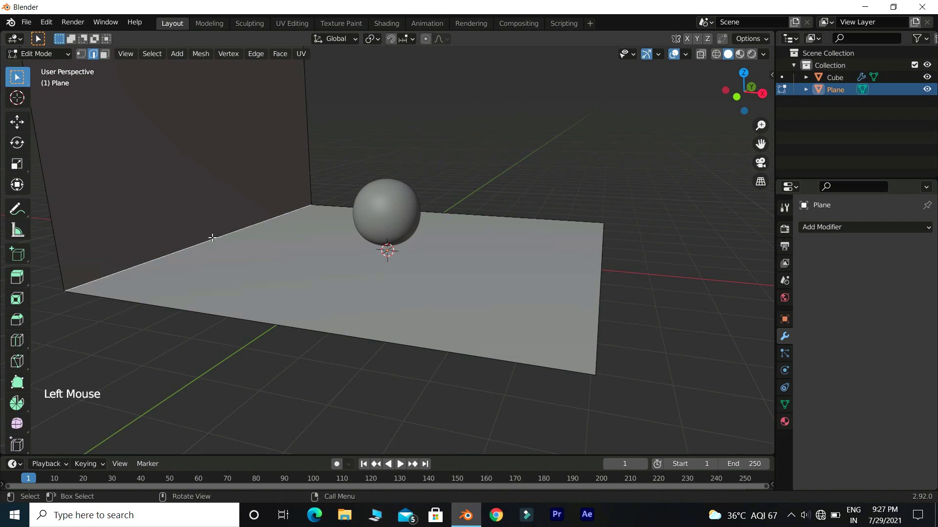
key("ctrl+b")
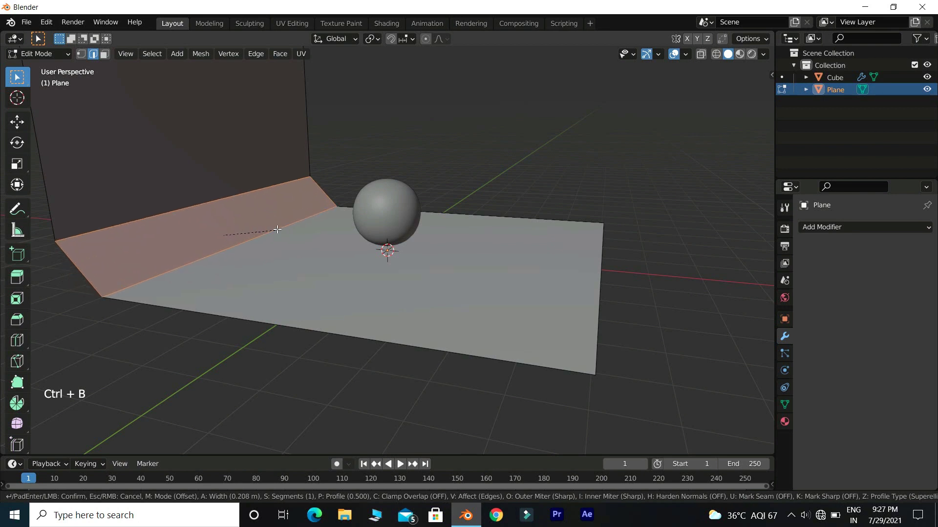
scroll(327, 230, "up", 3)
scroll(327, 231, "up", 15)
left_click(324, 230)
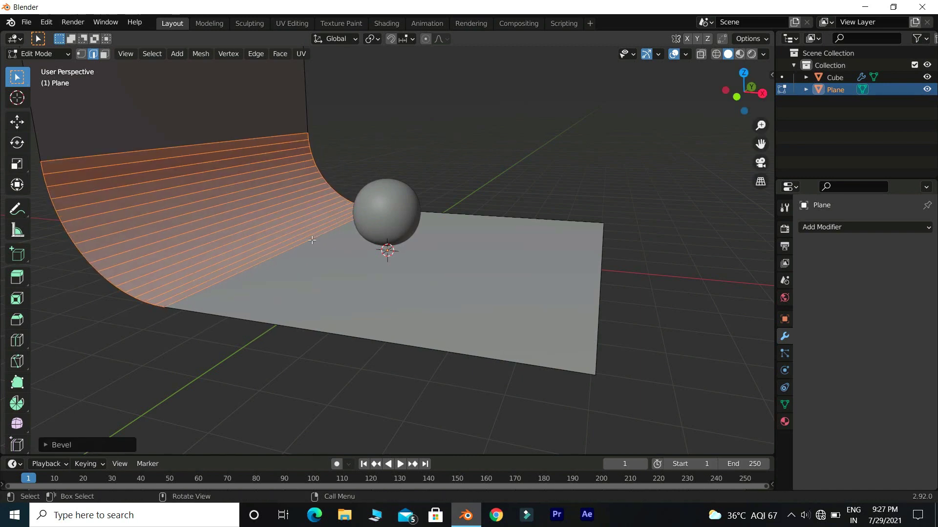
middle_click_drag(272, 236, 346, 277)
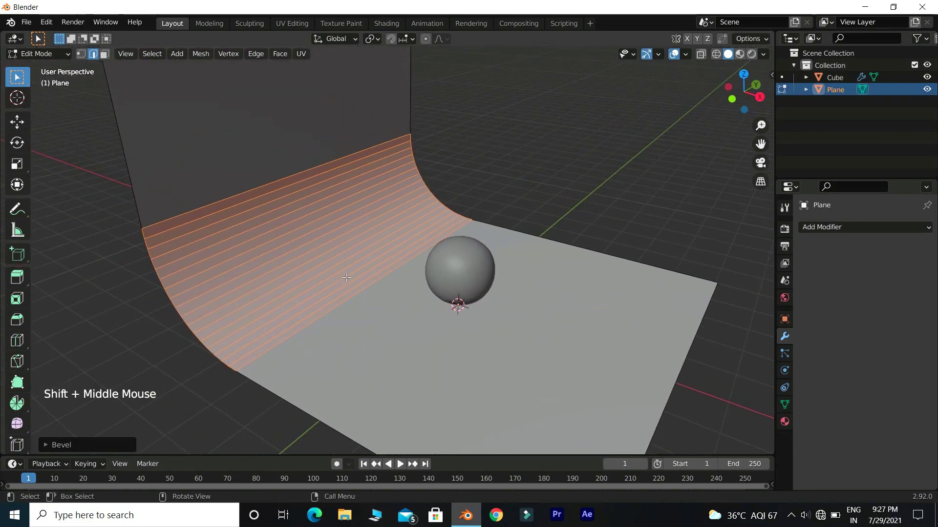
key("Tab")
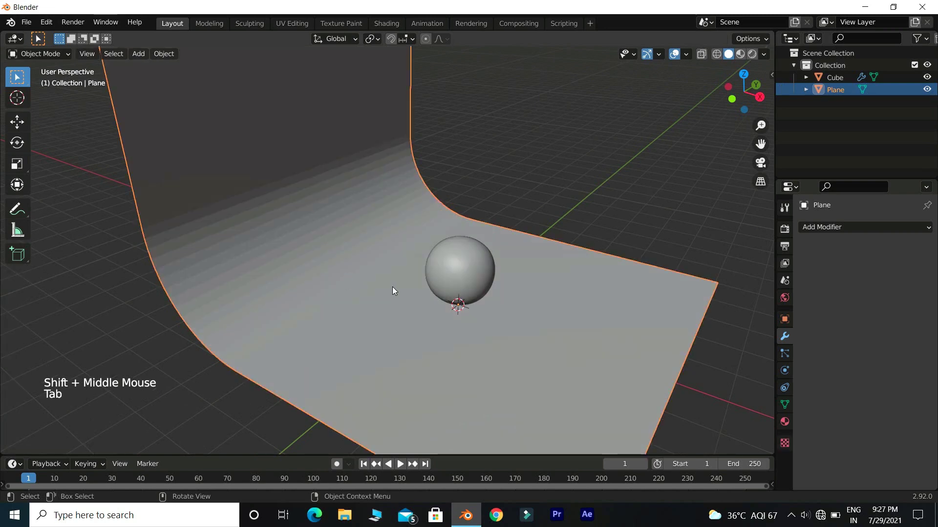
Step: Apply smooth shading to the curved backdrop
middle_click_drag(393, 288, 351, 242)
right_click(345, 238)
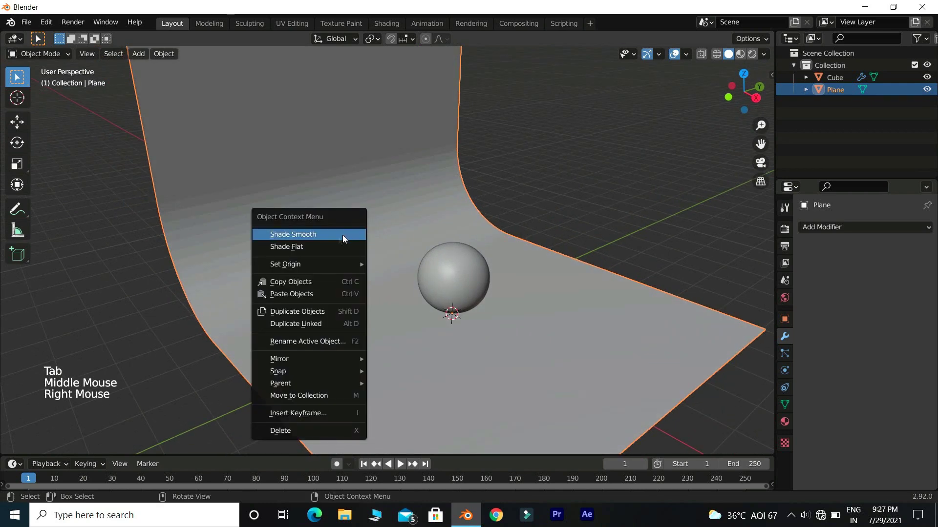
left_click(328, 237)
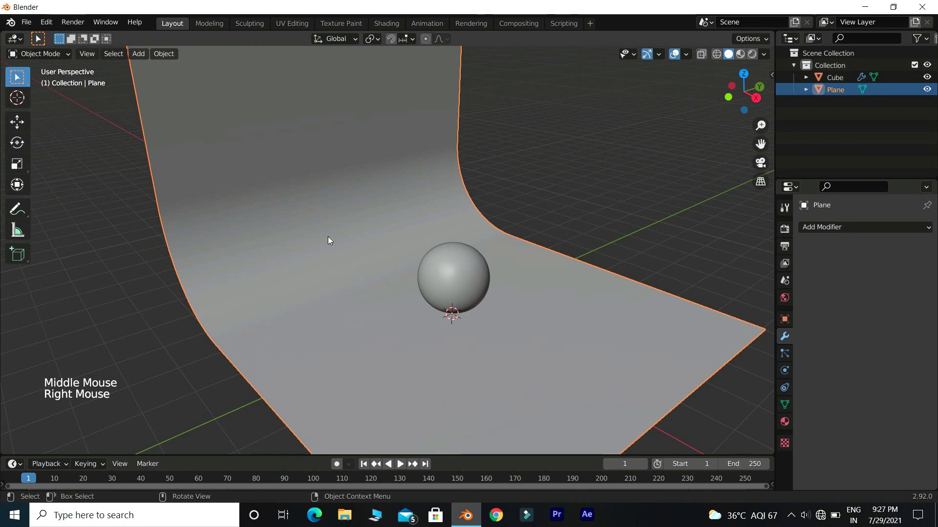
Step: Add an area light at the origin and raise it along Z to about 2.9 m, above the ball
mouse_move(330, 235)
middle_mouse_down()
mouse_move(377, 216)
mouse_move(318, 219)
mouse_move(331, 218)
middle_mouse_up()
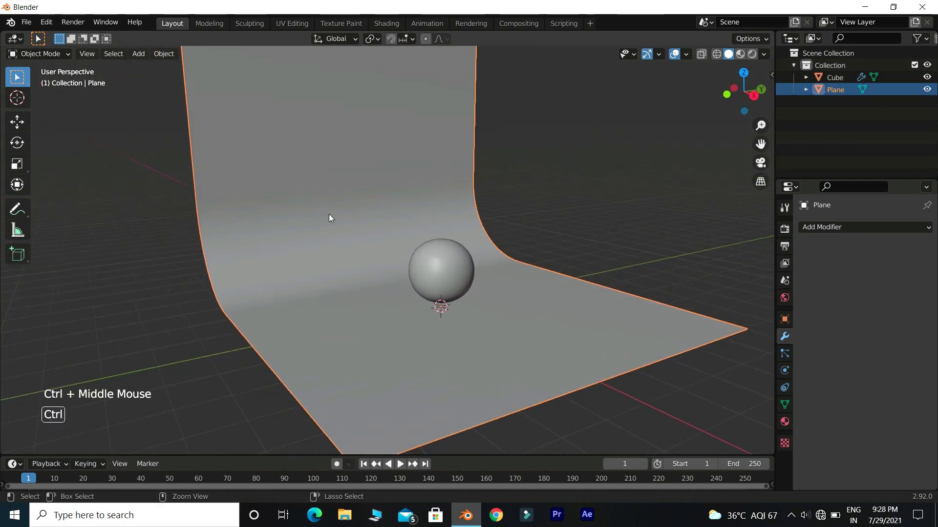
key("shift+a")
mouse_move(409, 231)
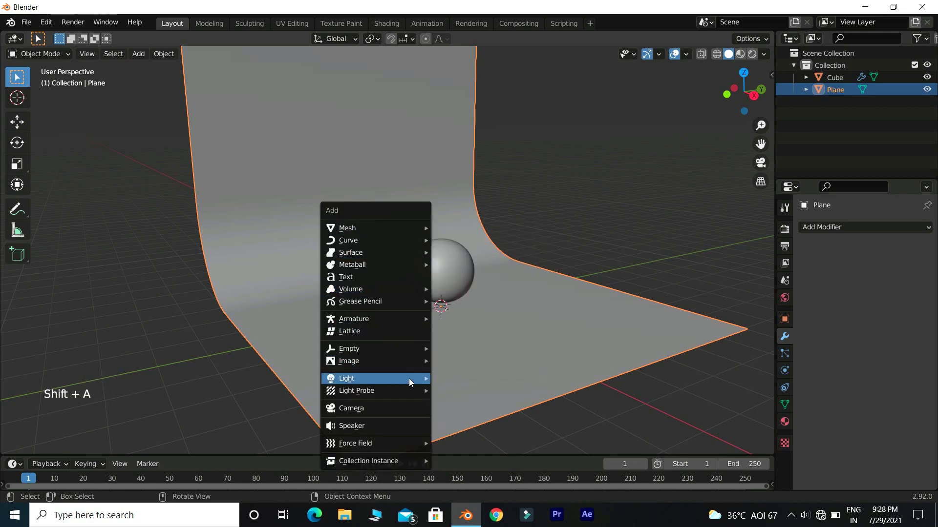
mouse_move(409, 379)
left_click(462, 418)
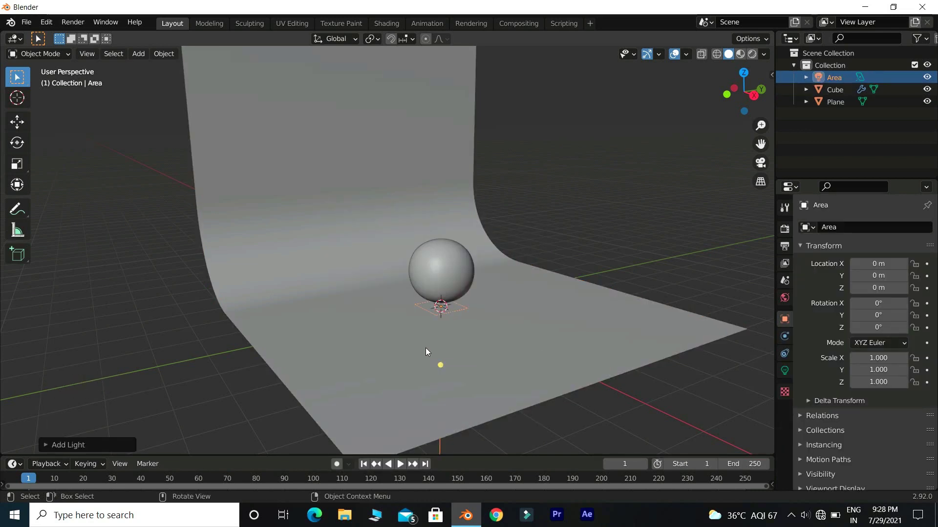
middle_click_drag(430, 338, 478, 323)
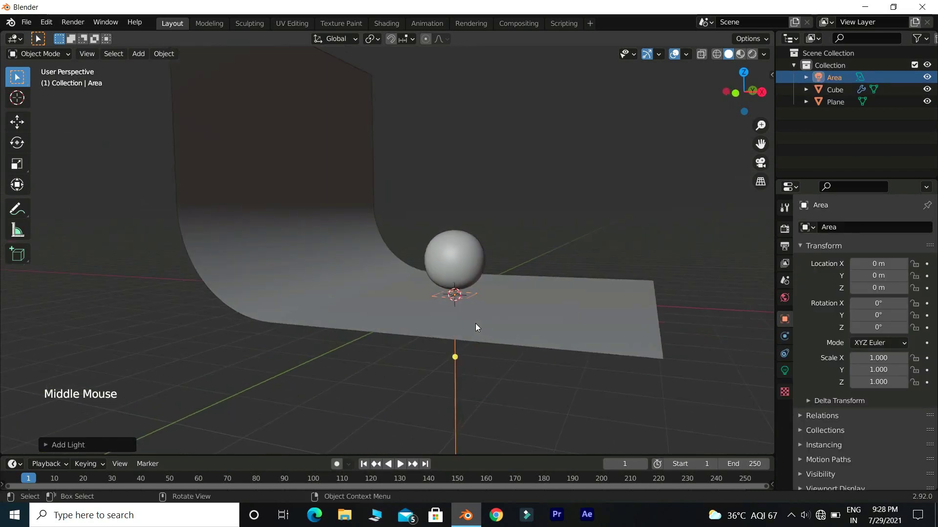
key("g")
key("z")
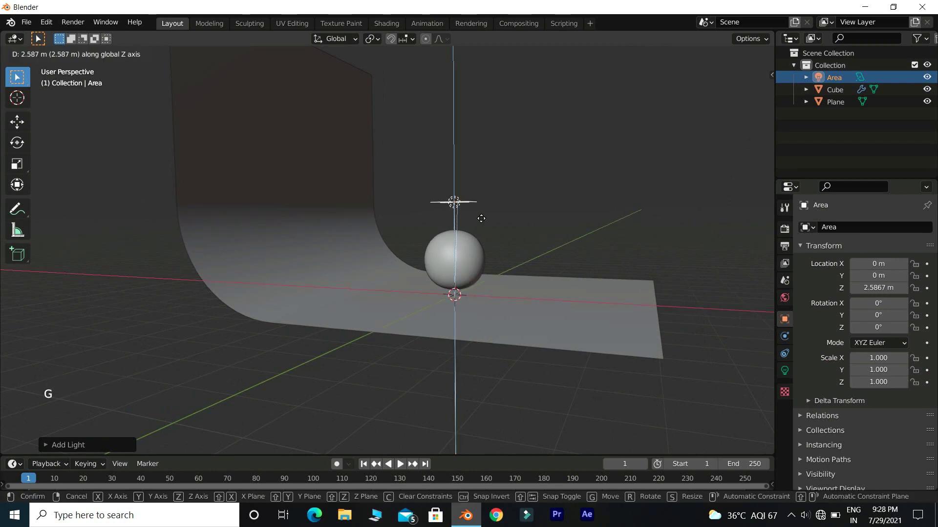
left_click(482, 221)
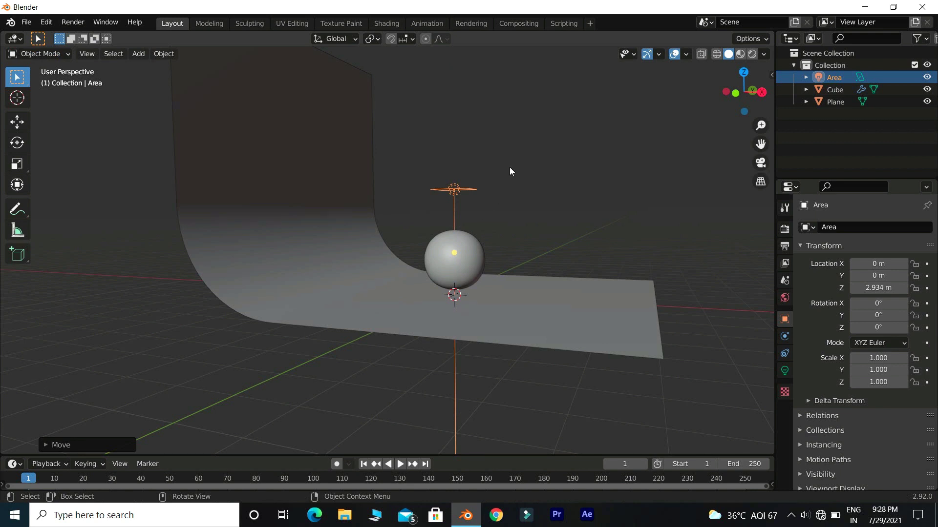
Step: Tilt the area light toward the ball and backdrop and move it to about X 5.9 m, Y 2.8 m, Z 3.1 m
key("r")
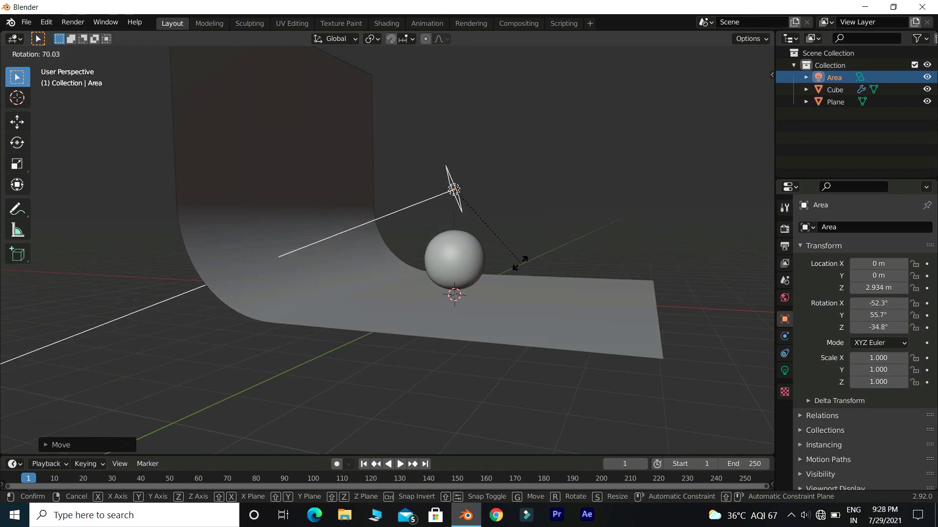
left_click(523, 278)
key("g")
left_click(759, 272)
Step: Scale the area light up uniformly to about 3.84 times its size
middle_click_drag(565, 298, 497, 308)
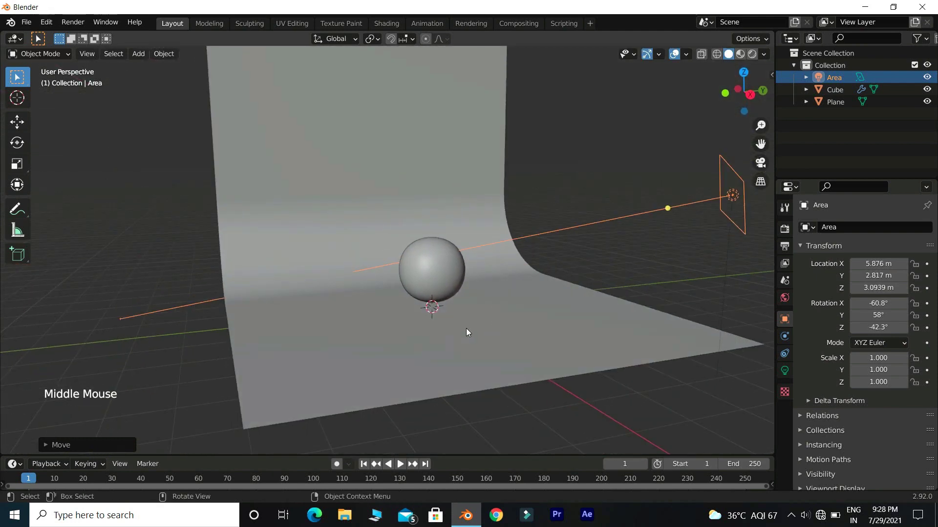
key("s")
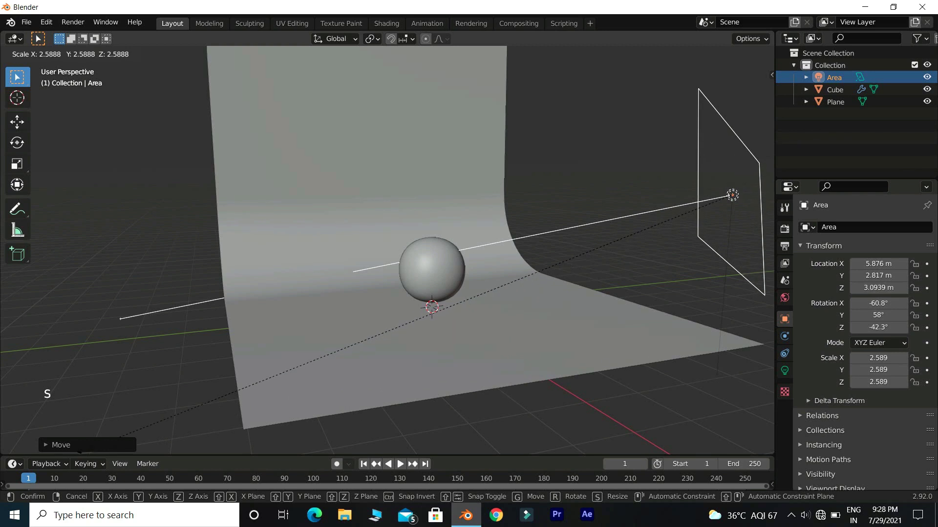
left_click(555, 143)
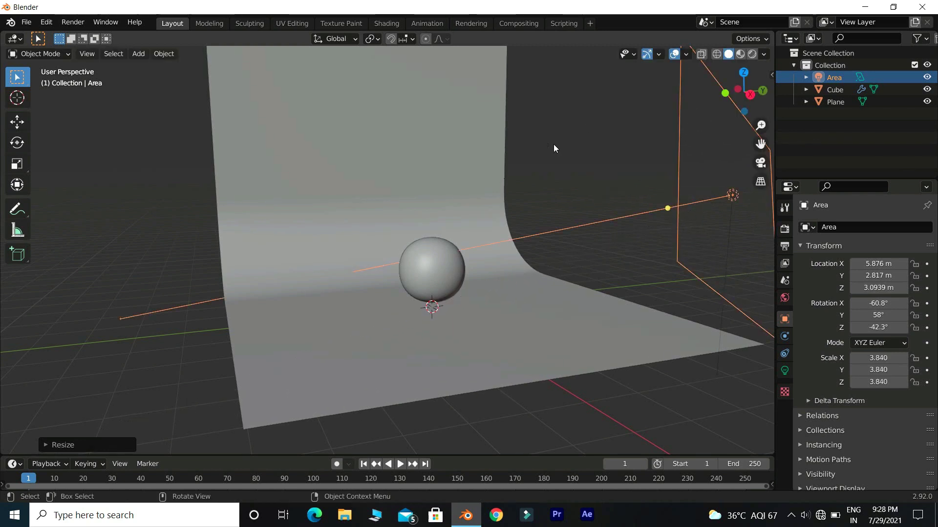
Step: Set the area light's power to 400 W
left_click(784, 370)
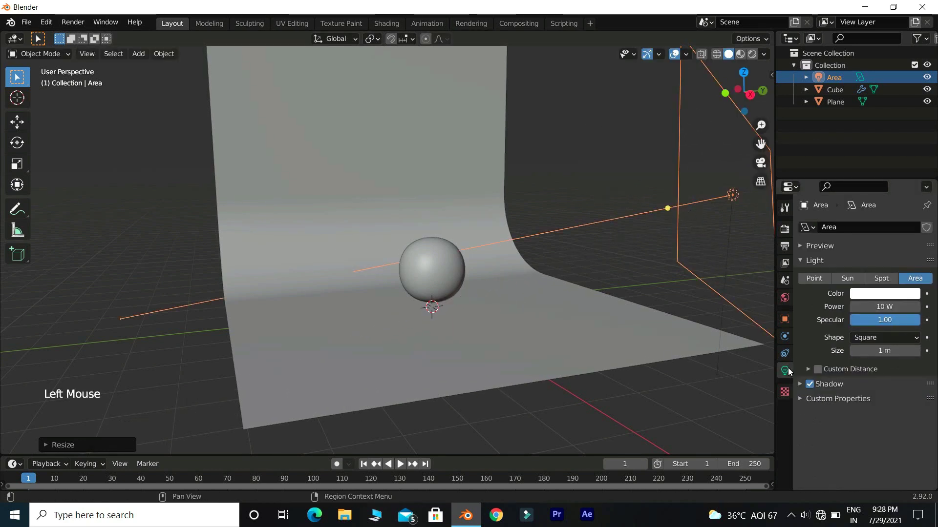
left_click(881, 306)
key("BackSpace")
key("BackSpace")
type("400")
key("Return")
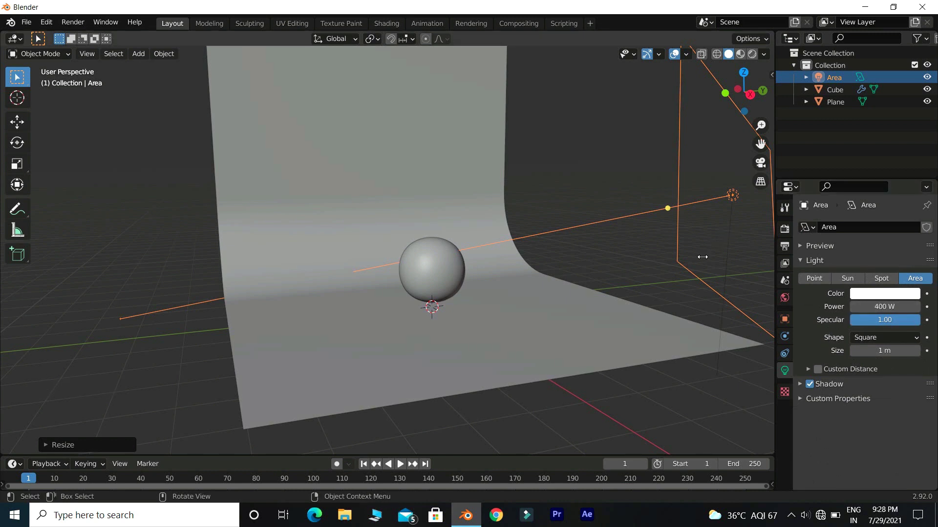
Step: Duplicate the area light in top view and place the copy beyond the floor's negative Y side
key("KP_7")
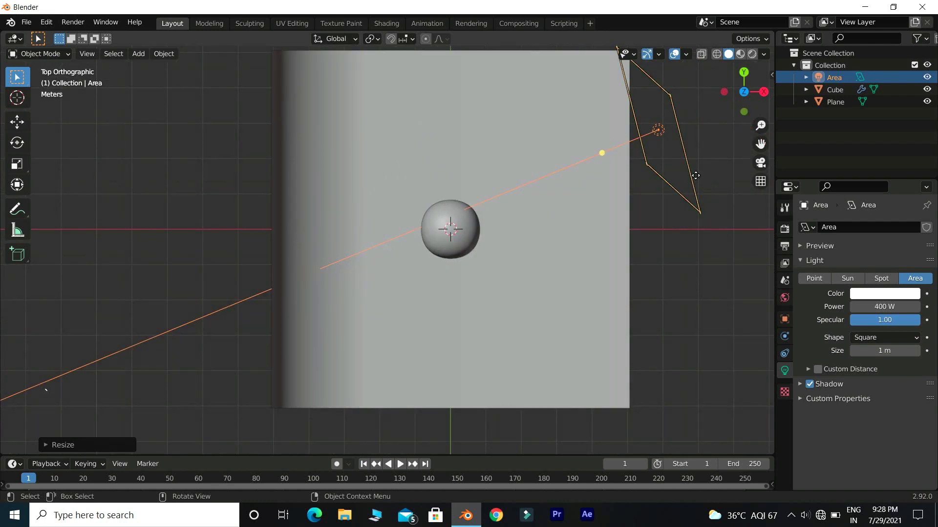
key("shift+d")
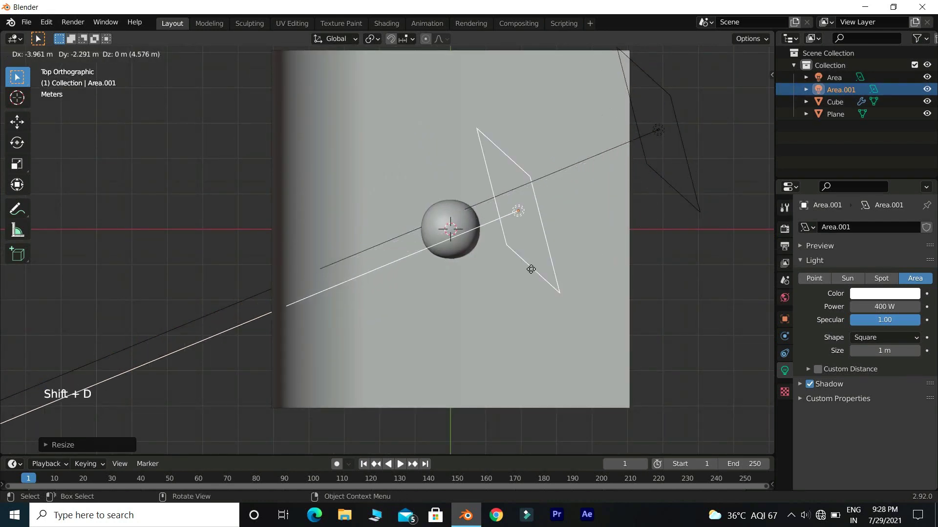
left_click(355, 159)
Step: Rotate the duplicated area light in top view so that it points toward the ball
middle_click_drag(321, 209, 327, 73, "shift")
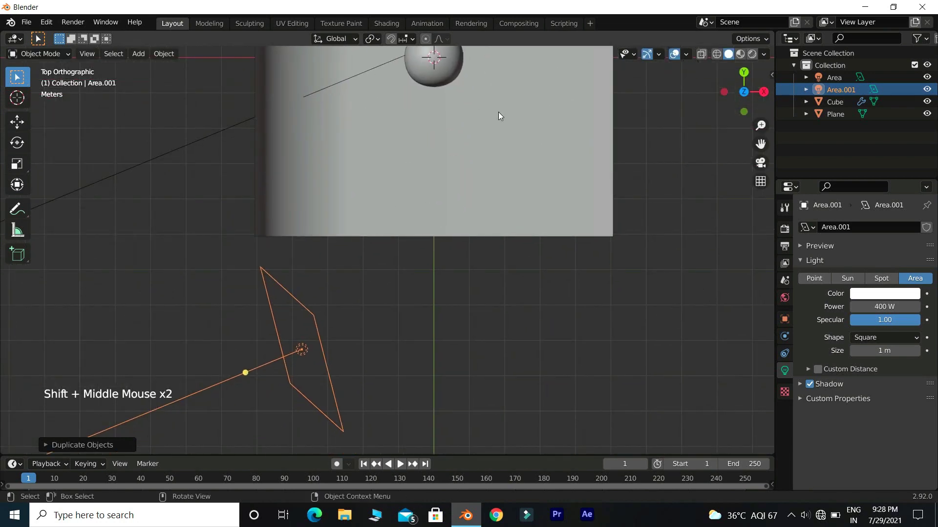
key("r")
left_click(473, 131)
middle_click_drag(473, 131, 386, 162, "shift")
middle_click_drag(374, 116, 322, 80)
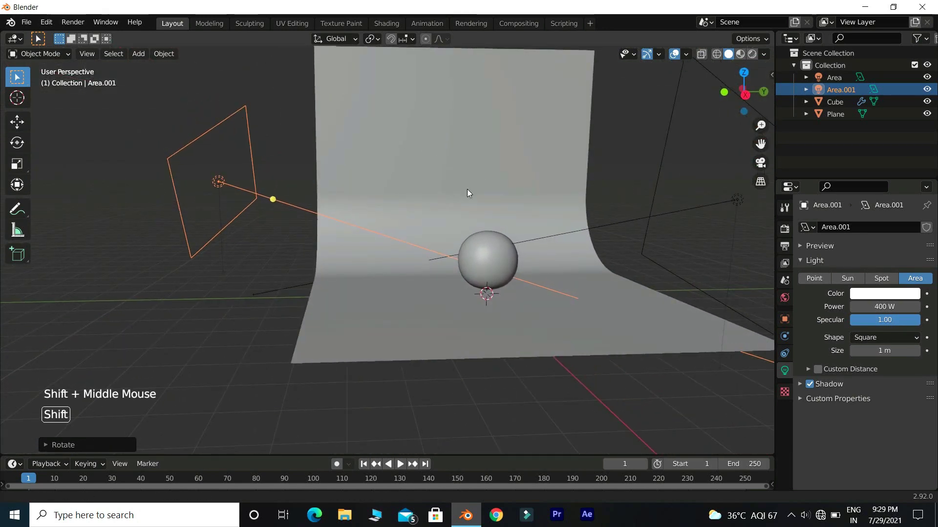
Step: Add a point light and move it to just above the ball
middle_click_drag(467, 193, 381, 235, "shift")
key("shift+a")
mouse_move(379, 232)
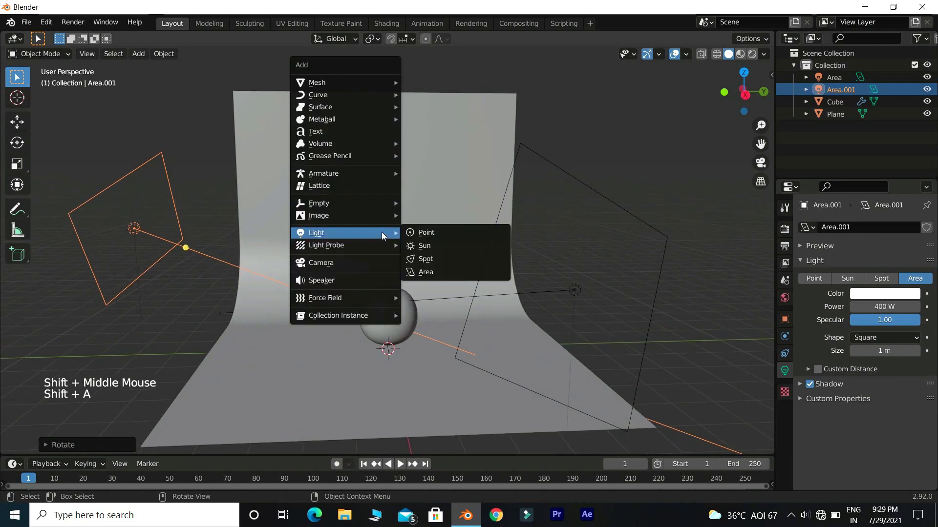
left_click(423, 233)
key("g")
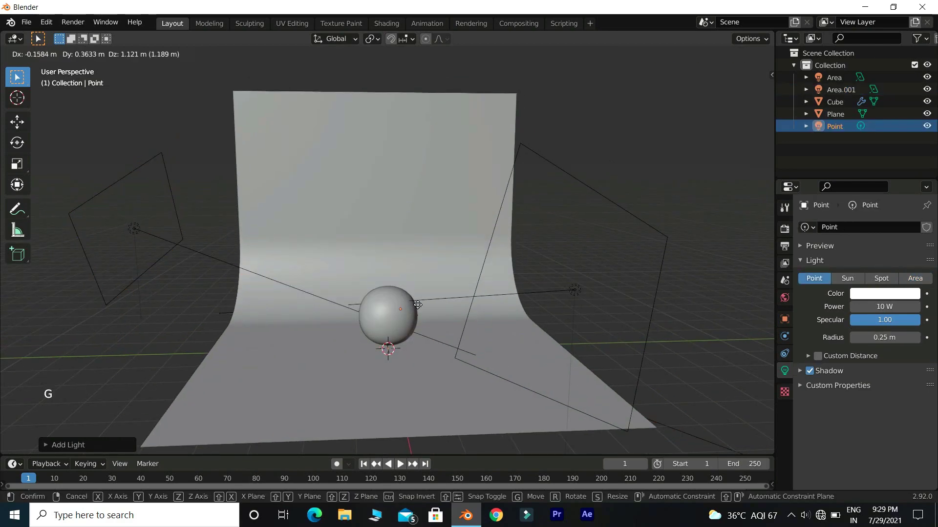
left_click(437, 281)
middle_click_drag(450, 266, 335, 262)
key("g")
left_click(398, 271)
Step: Set the power of the duplicated area light to 150 W
middle_click_drag(398, 268, 477, 280)
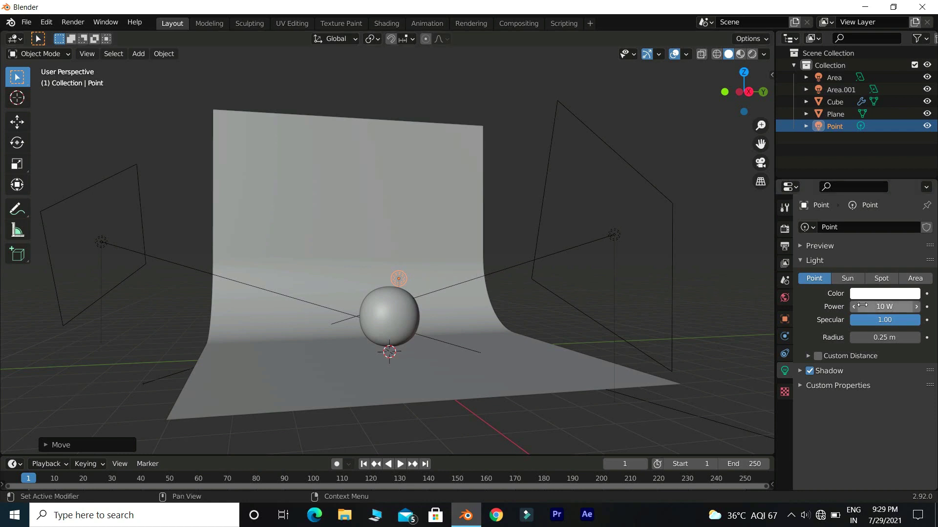
type("150")
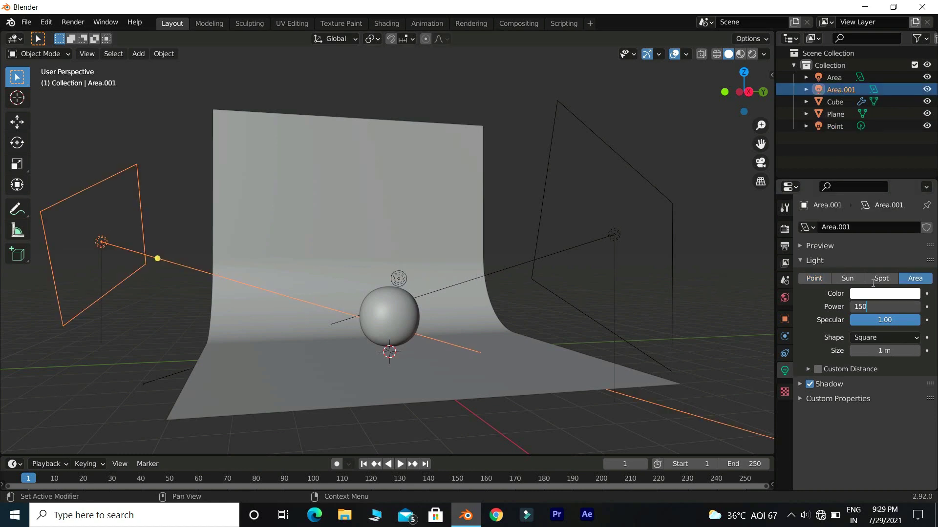
key("Return")
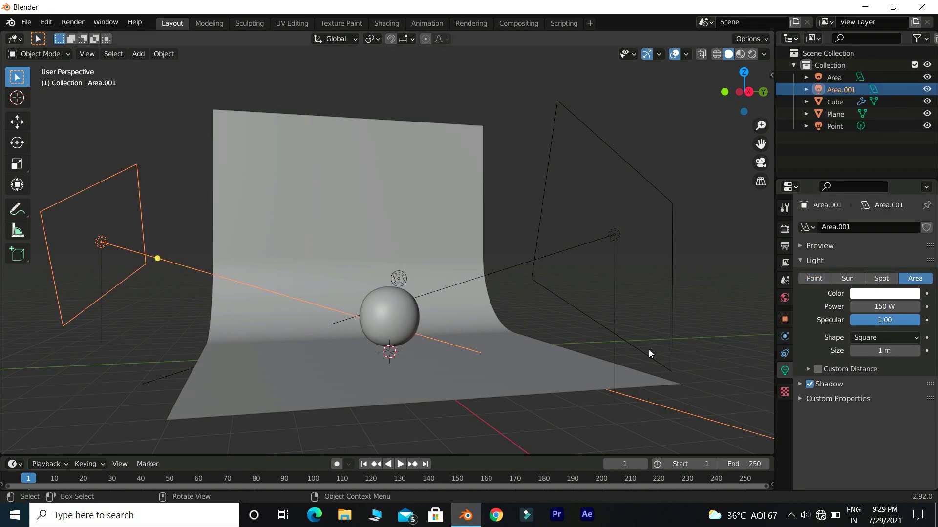
Step: Create a new material on the ball and set its base color to red, hue about 0.004 and saturation about 0.965
middle_click_drag(437, 382, 464, 329, "ctrl")
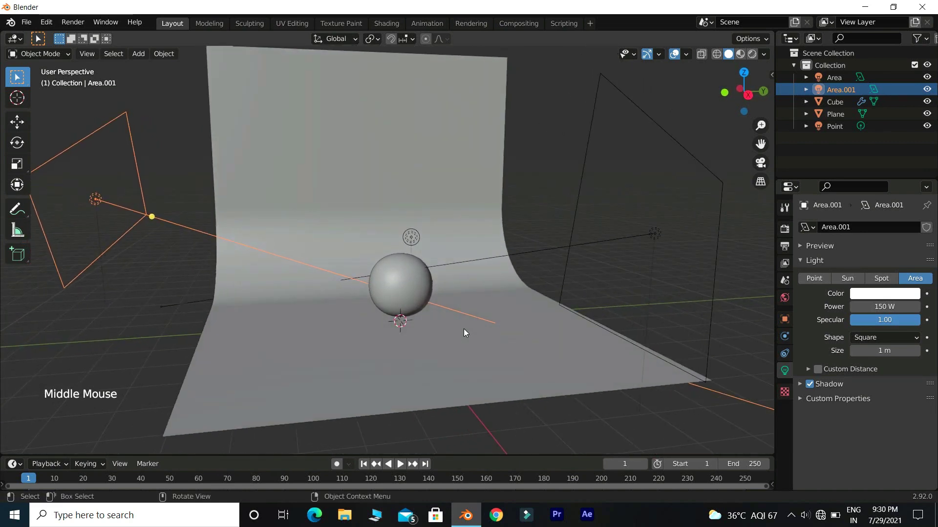
left_click(411, 285)
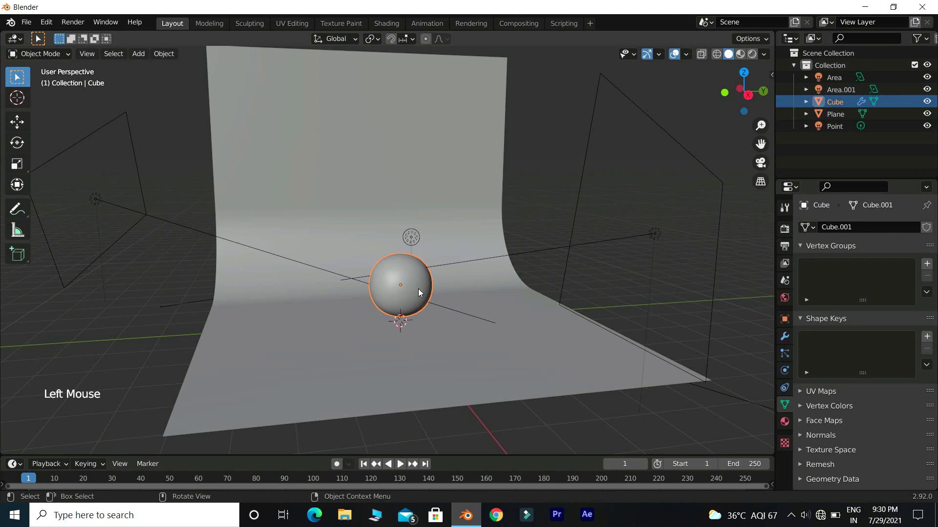
left_click(784, 421)
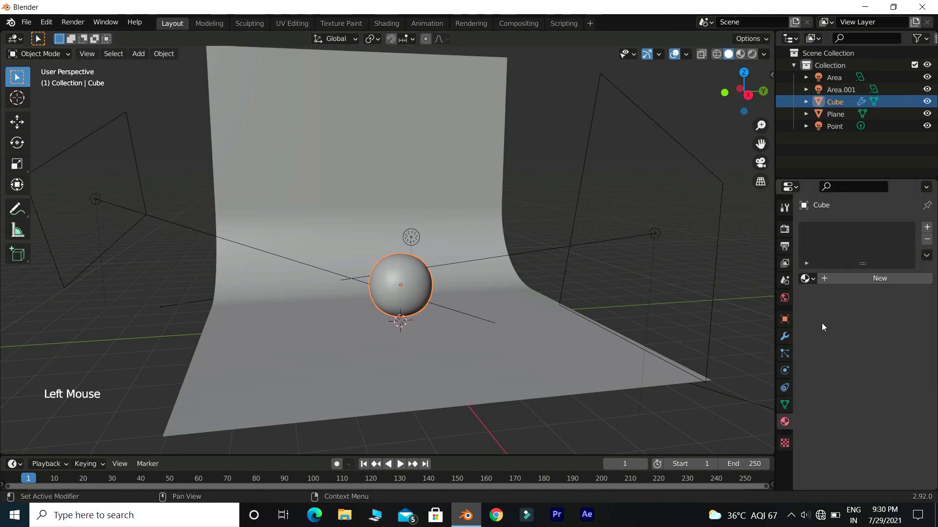
left_click(860, 279)
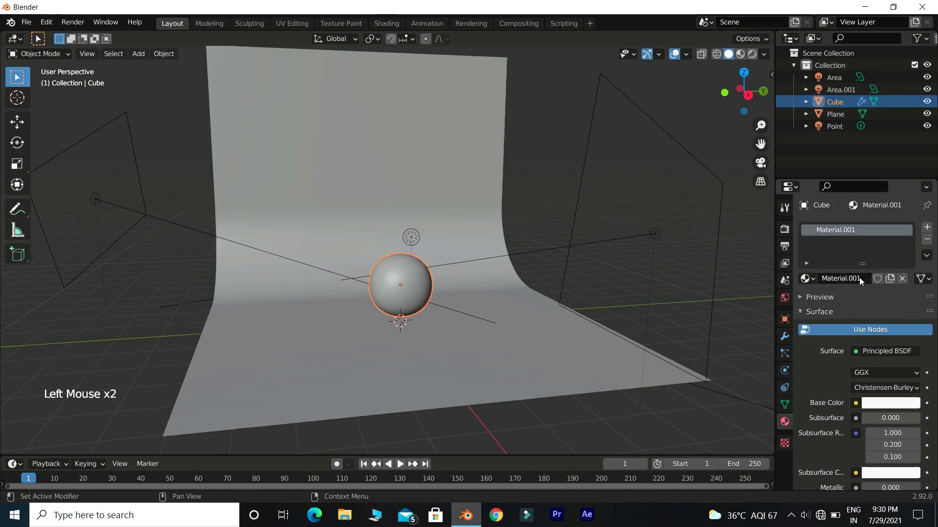
left_click(885, 404)
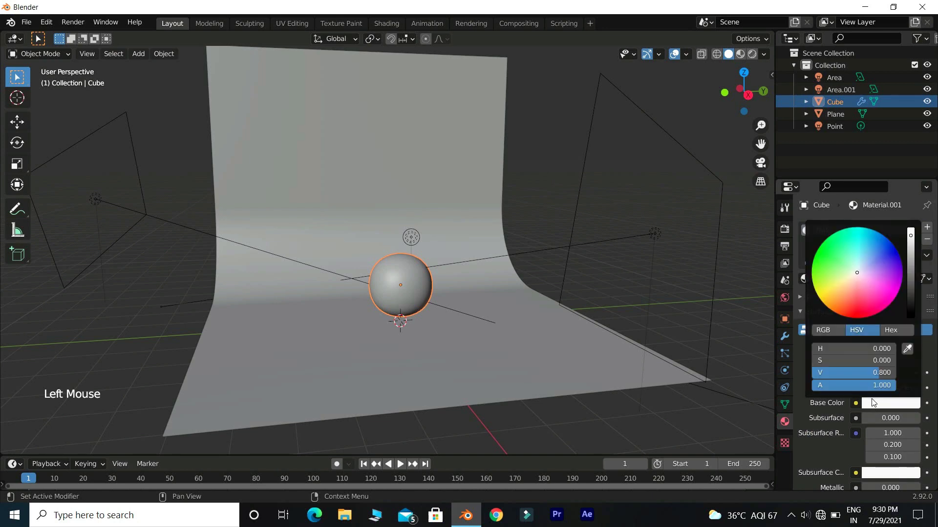
left_click(853, 309)
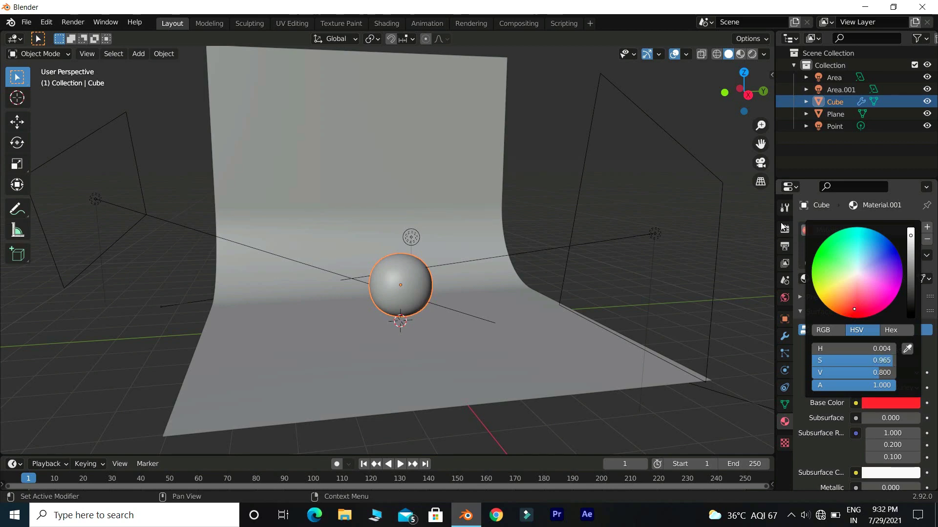
Step: Switch the render engine to Cycles and enable viewport denoising
left_click(783, 227)
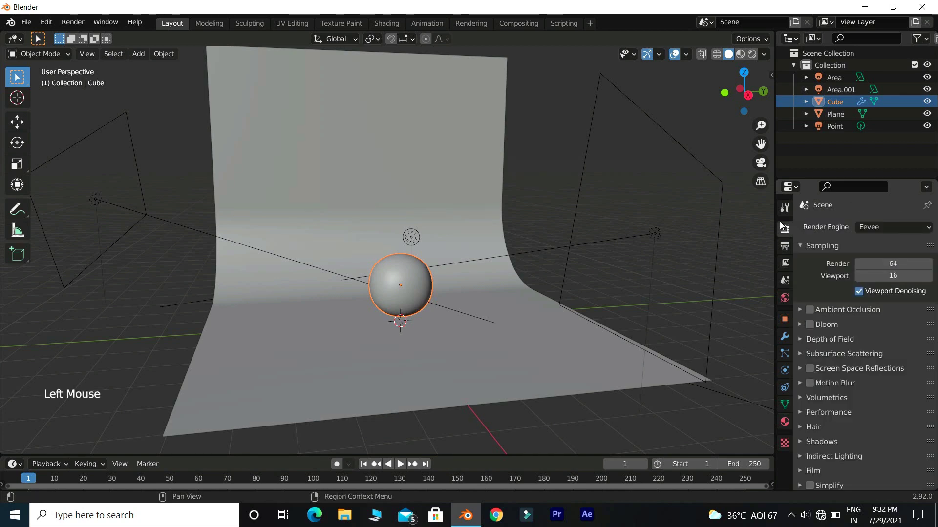
left_click(868, 228)
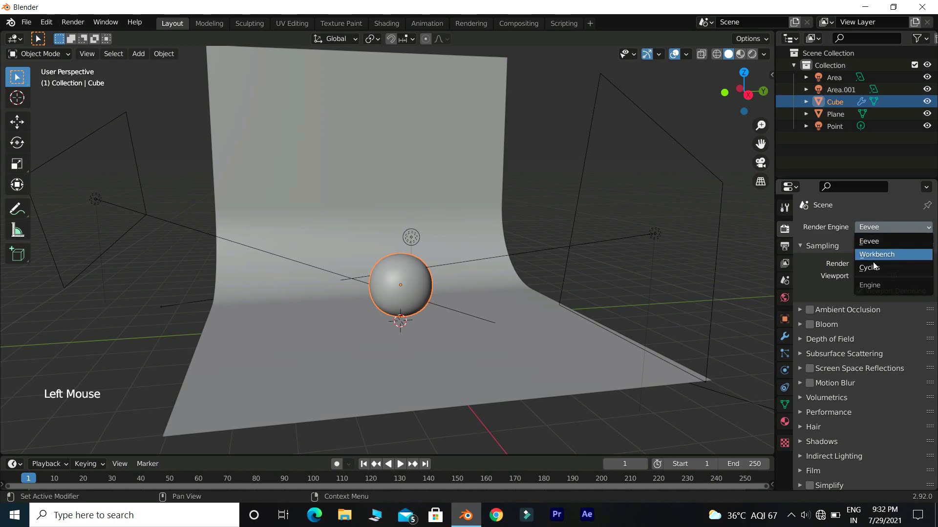
left_click(872, 268)
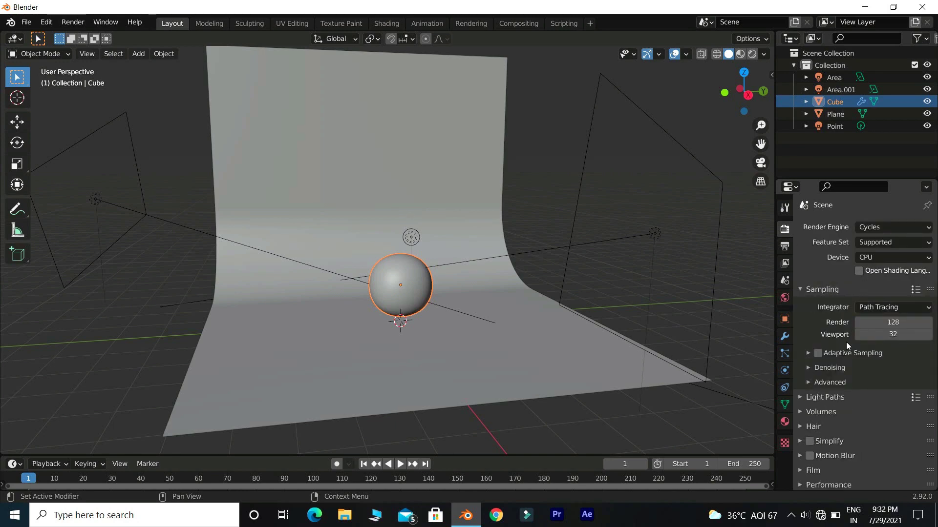
left_click(830, 368)
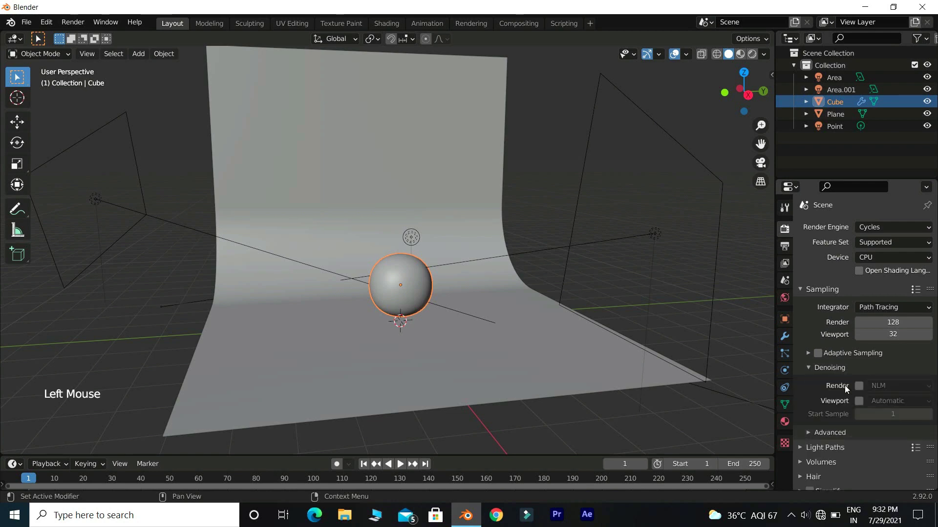
left_click(857, 399)
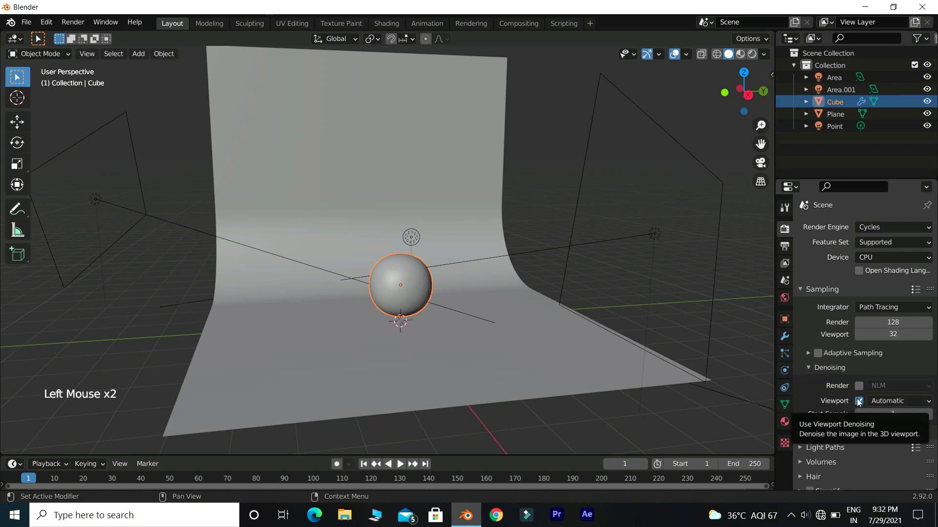
Step: Preview the lit ball and backdrop up close in Rendered viewport shading, and return the viewport to Solid shading
key("z")
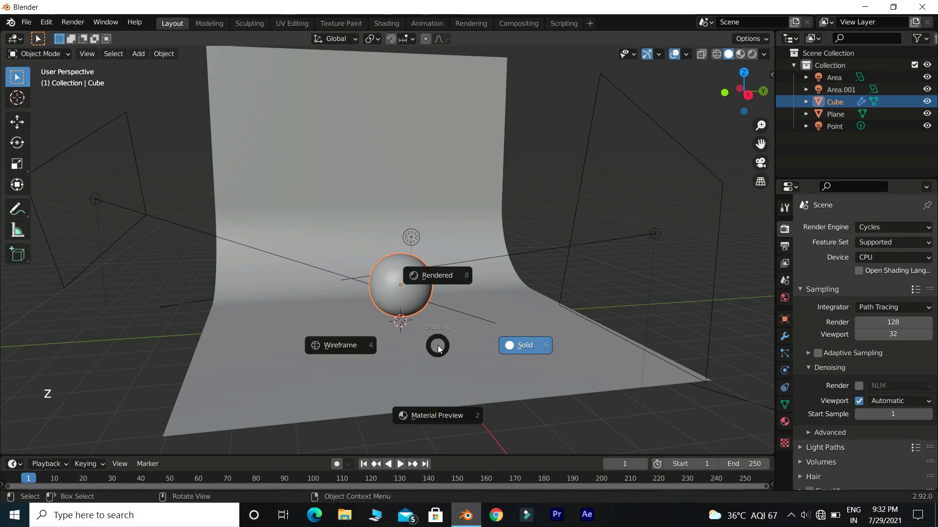
left_click(435, 279)
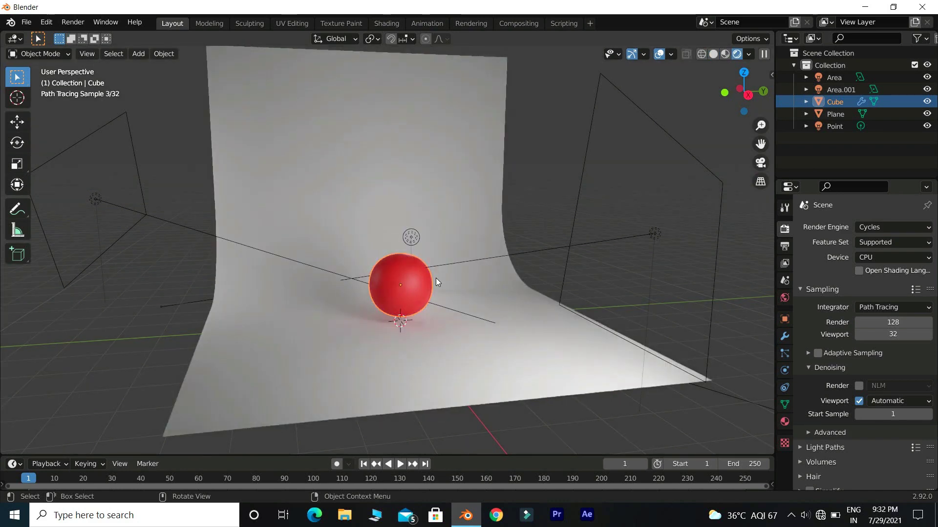
scroll(460, 273, "up", 3)
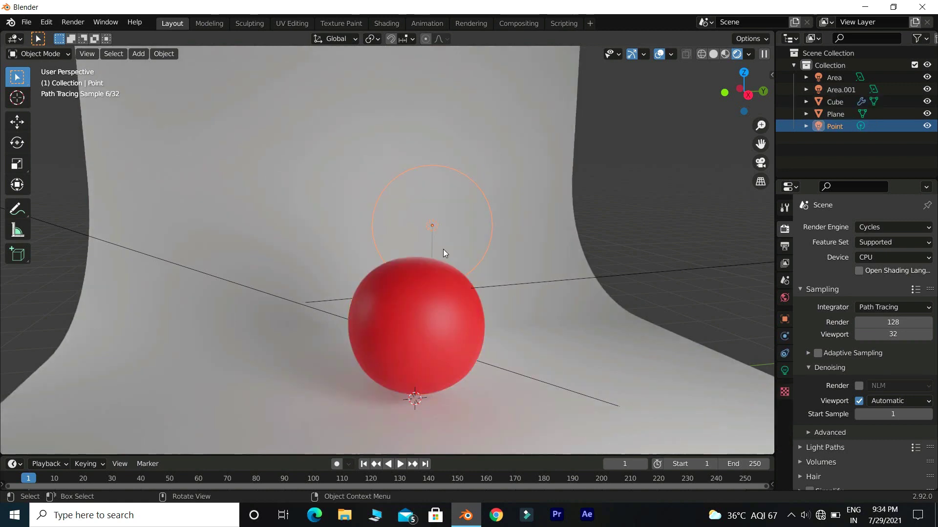
key("z")
left_click(529, 247)
left_click(520, 253)
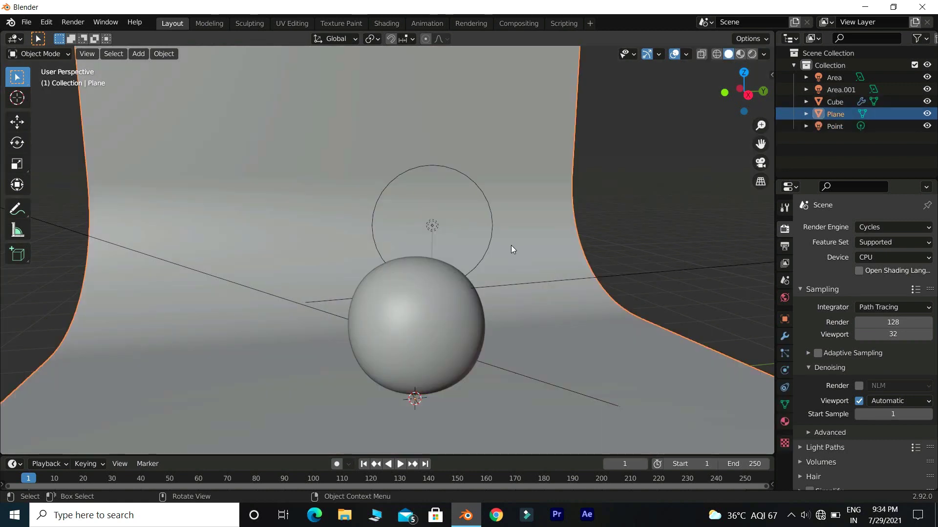
Step: Switch to the Shading workspace and show the red ball's material nodes in a maximized node editor
left_click(387, 23)
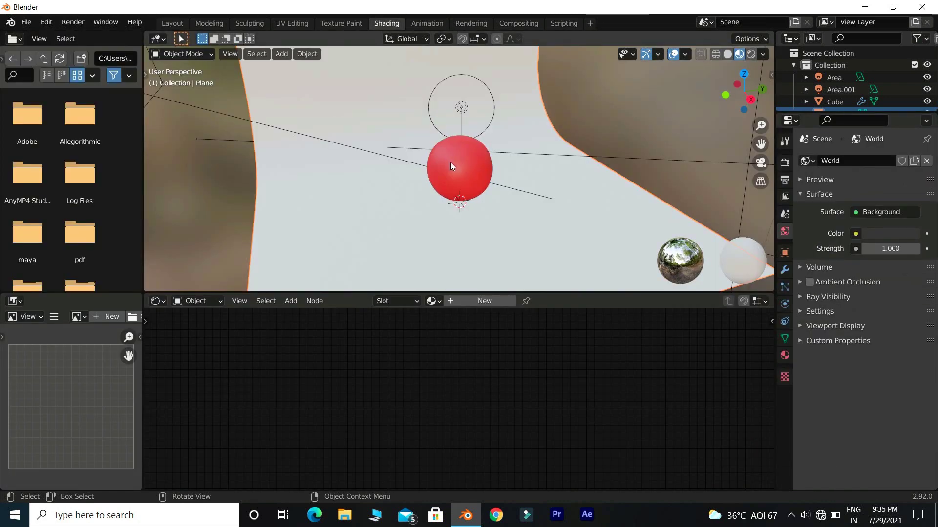
middle_click_drag(502, 224, 522, 175, "ctrl")
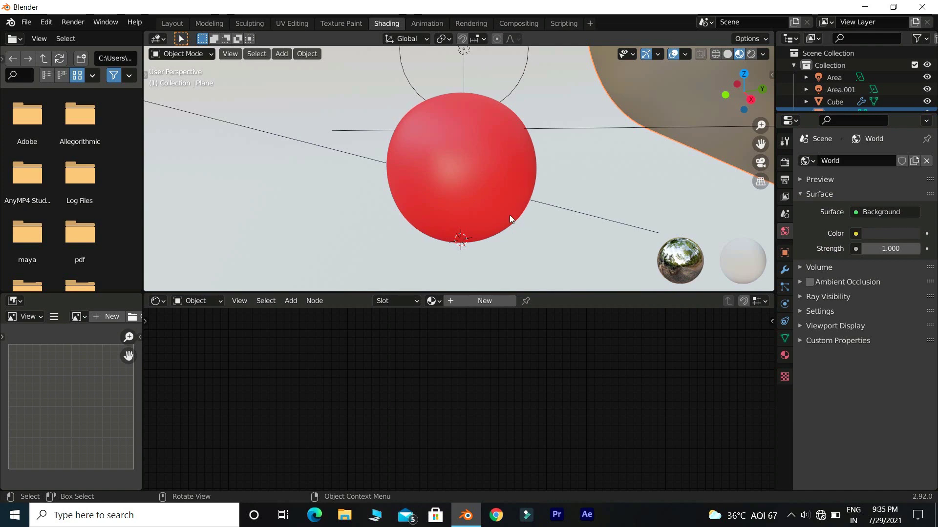
left_click(477, 159)
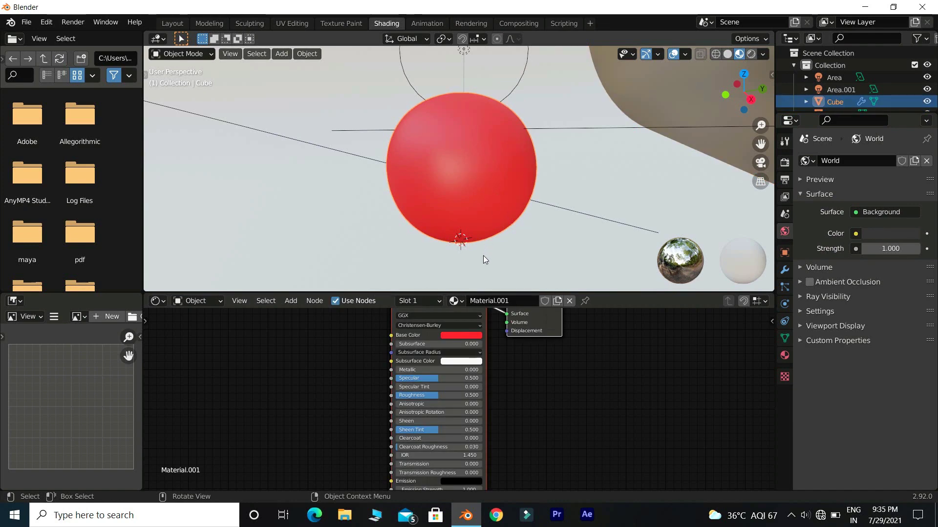
middle_click_drag(452, 325, 511, 369)
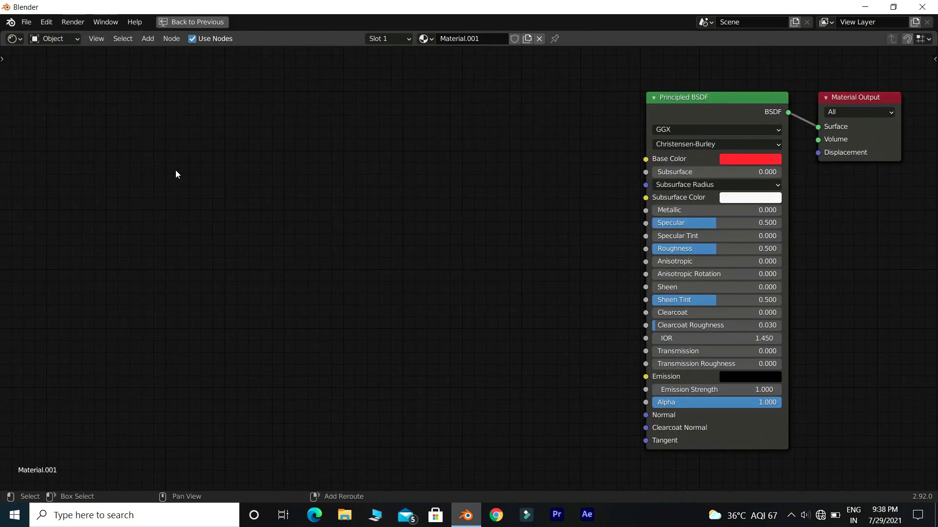
Step: Add an Image Texture node to the ball's material and place it to the left of the Principled BSDF node
key("shift+a")
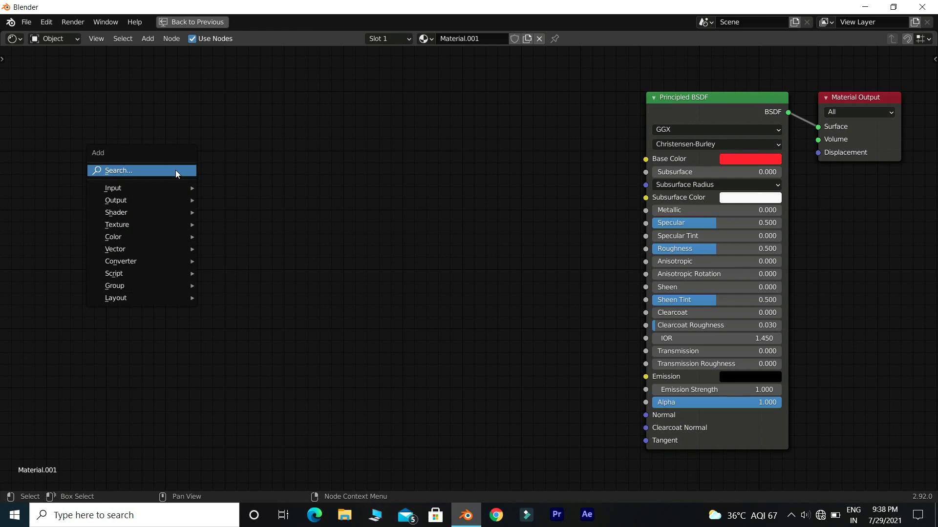
left_click(176, 171)
type("image")
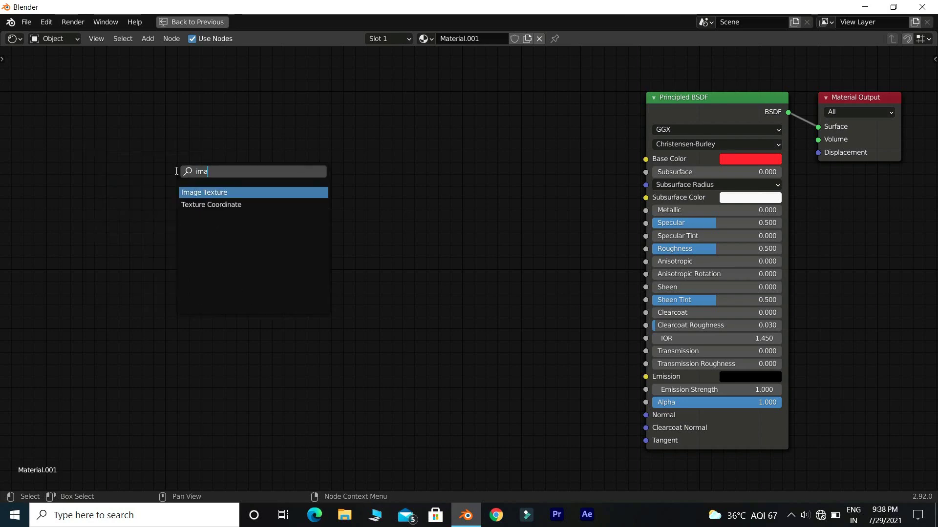
key("Return")
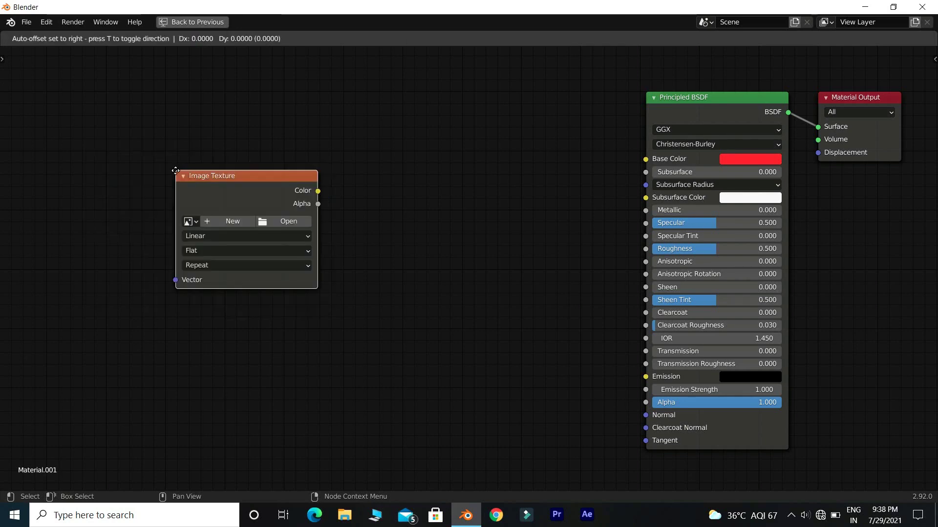
left_click(281, 117)
Step: Browse the Downloads folder for an image file to load into the Image Texture node
left_click(375, 165)
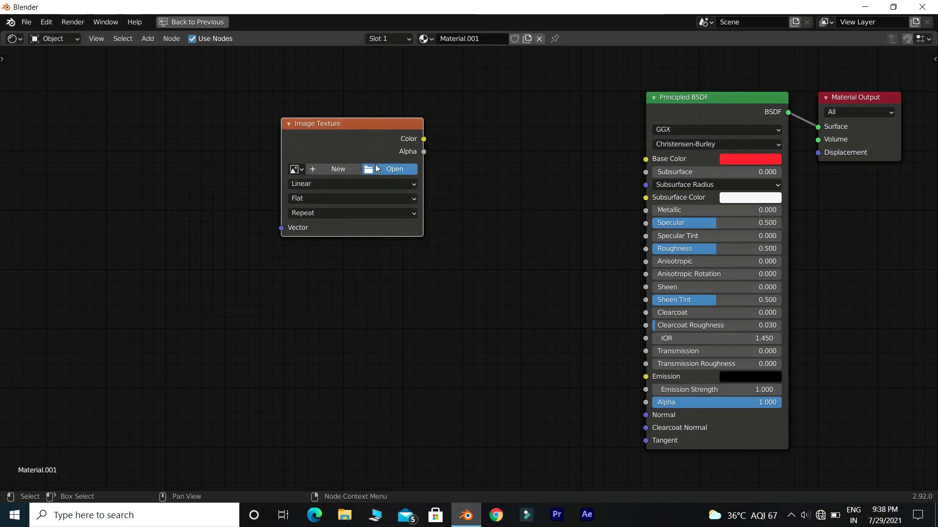
left_click(78, 174)
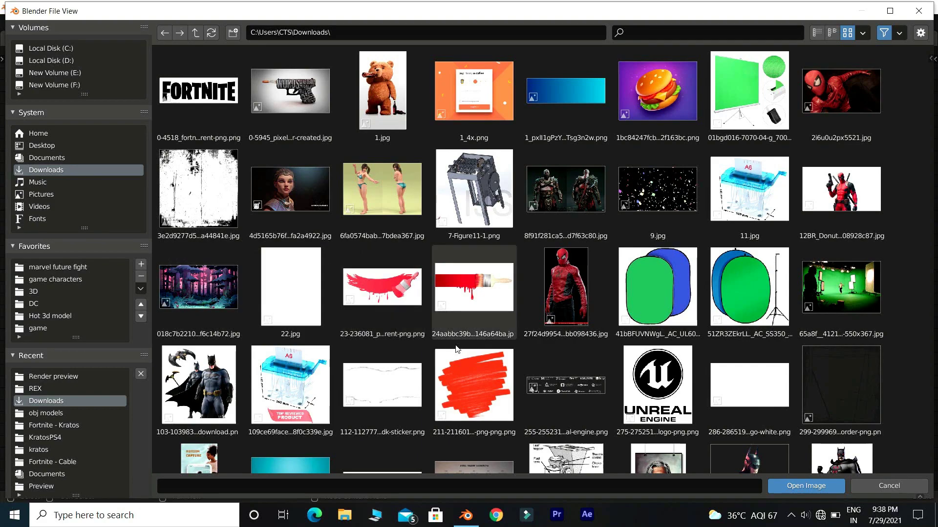
scroll(456, 349, "down", 3)
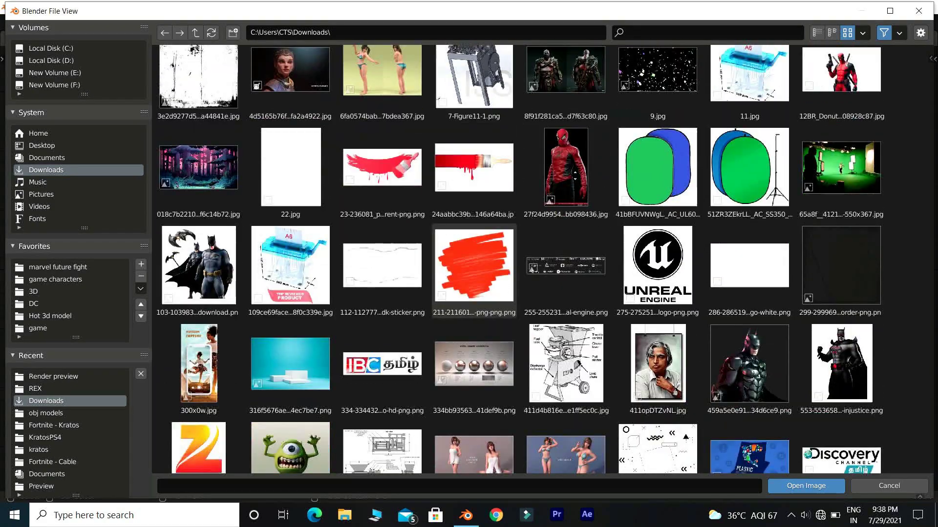